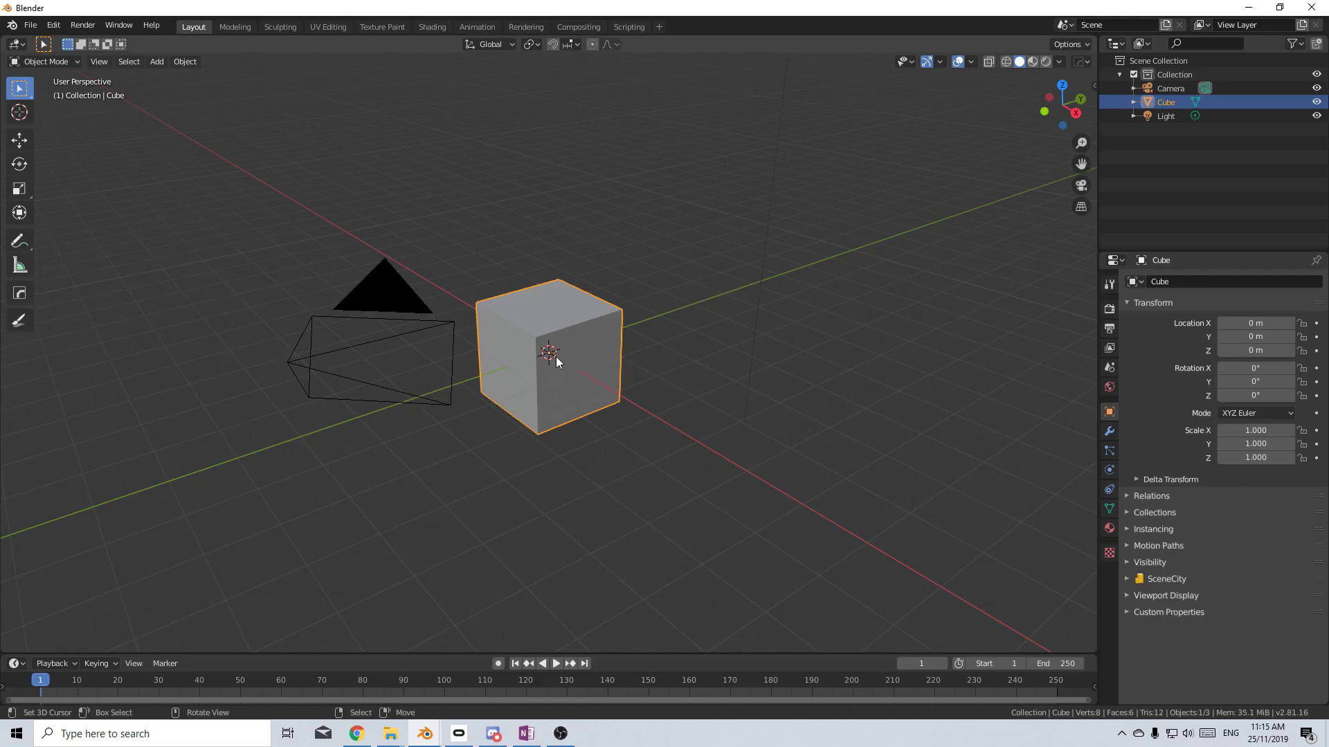
# Delete the default cube and add a plane at the origin.
pyautogui.press('Delete')
pyautogui.hotkey('shift', 'a')
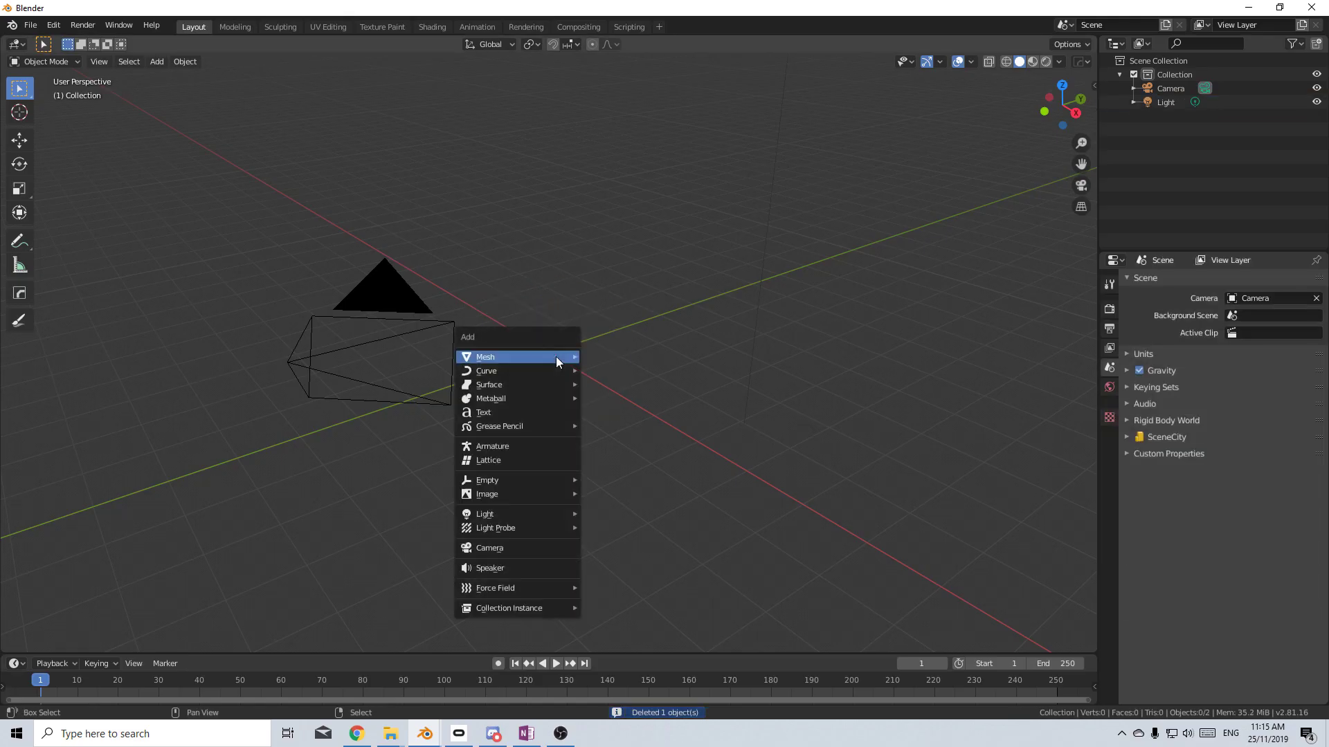
pyautogui.click(609, 359)
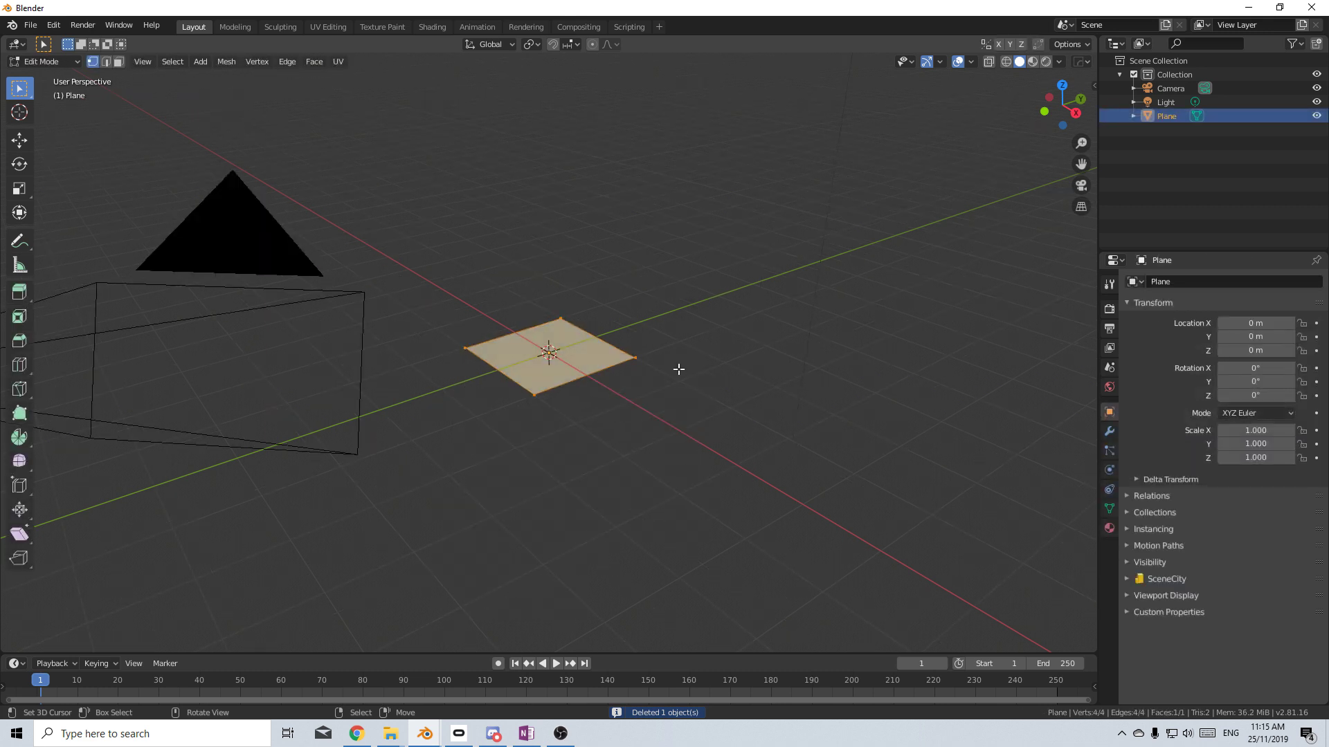
# Rotate the plane 90° about X so it stands upright.
pyautogui.press('r')
pyautogui.press('x')
pyautogui.press('9')
pyautogui.press('0')
pyautogui.press('Return')
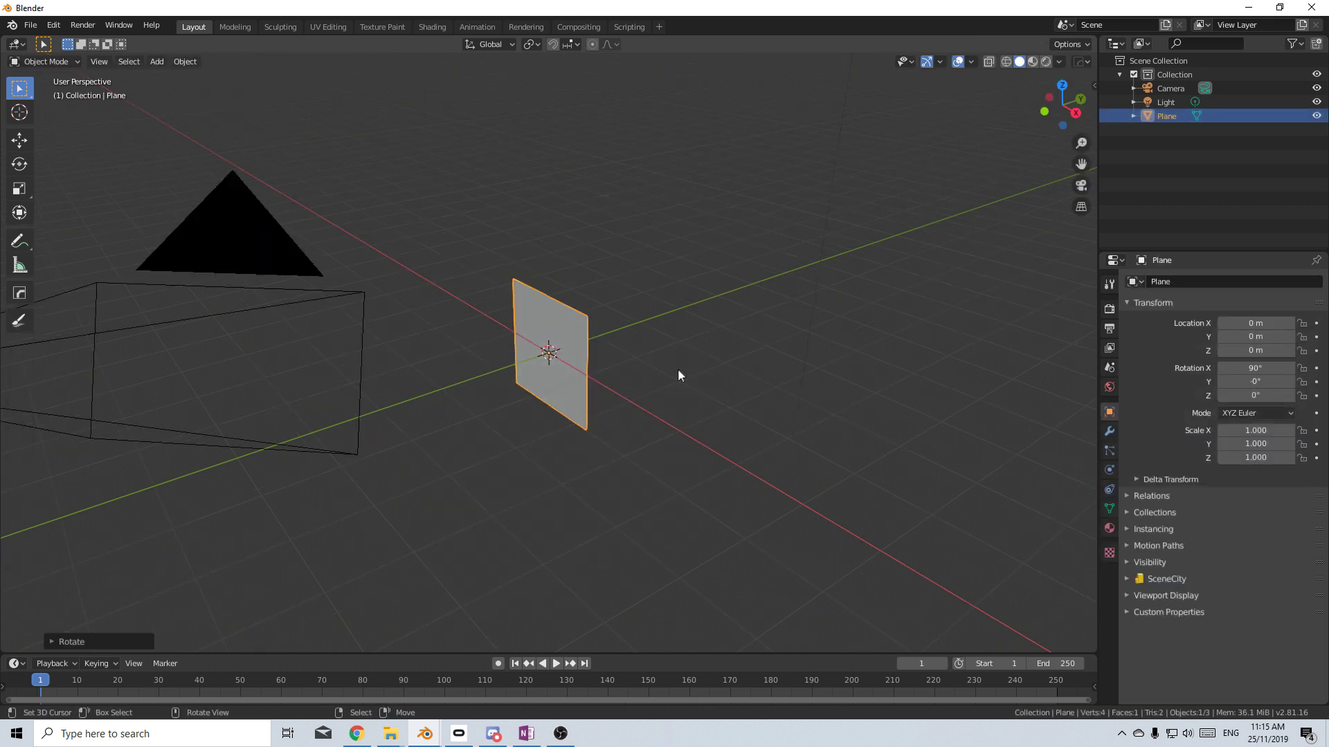
pyautogui.moveTo(579, 378); pyautogui.dragTo(552, 381, button='middle')
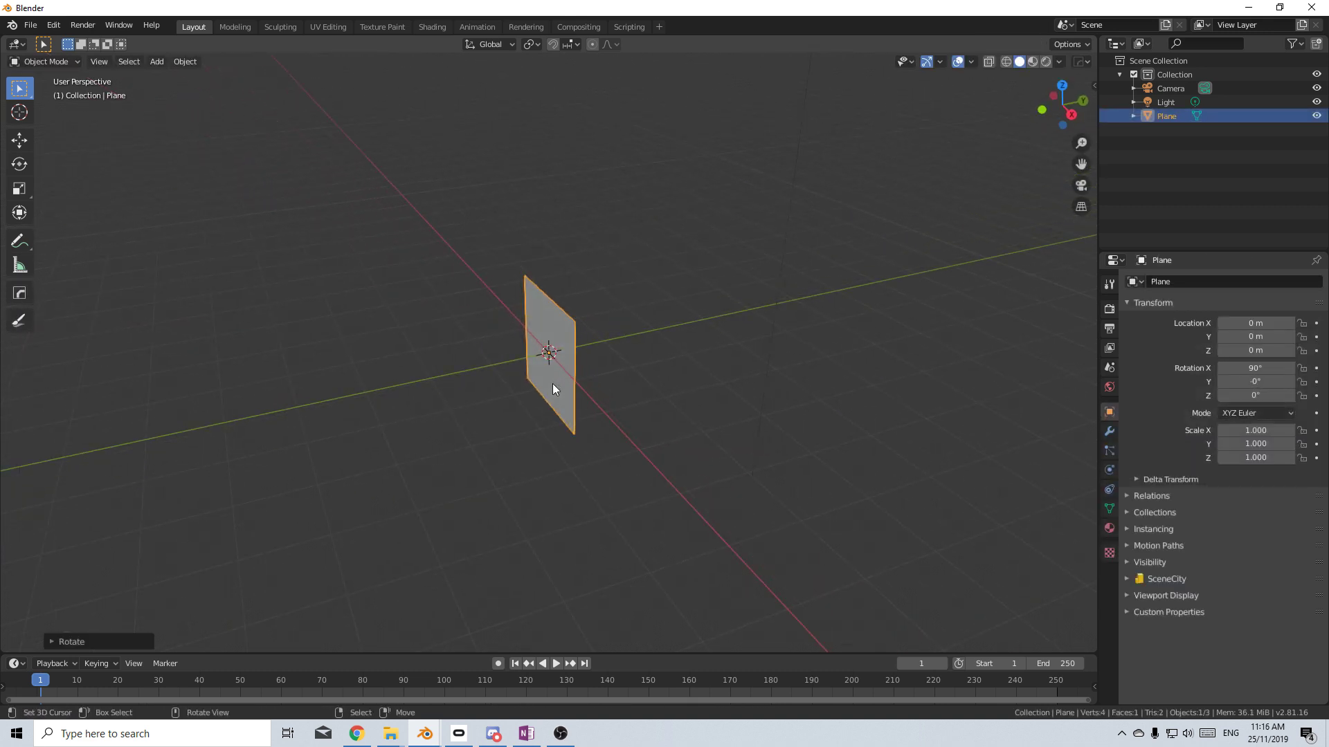
pyautogui.hotkey('shift', 'a')
pyautogui.moveTo(552, 388)
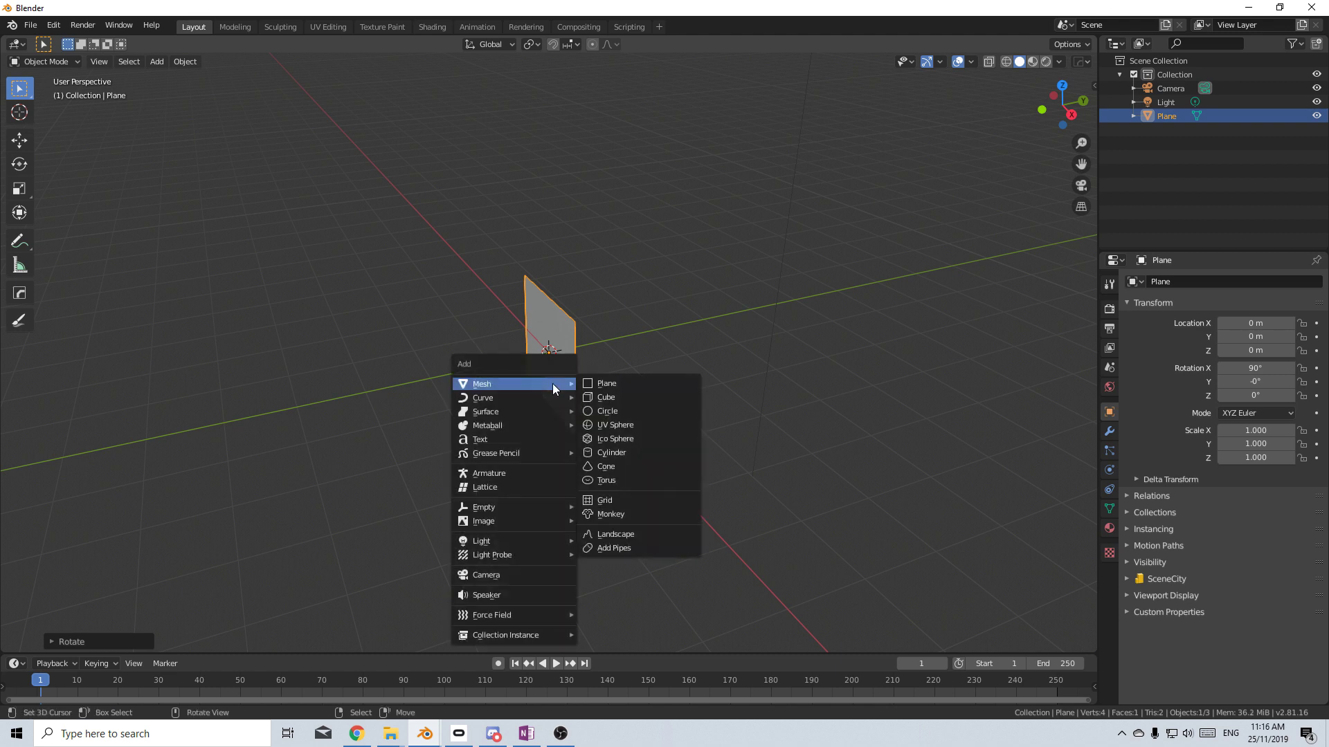
# Add a UV sphere raised to Z = 3 m and turn its mesh 90° in edit mode.
pyautogui.click(627, 426)
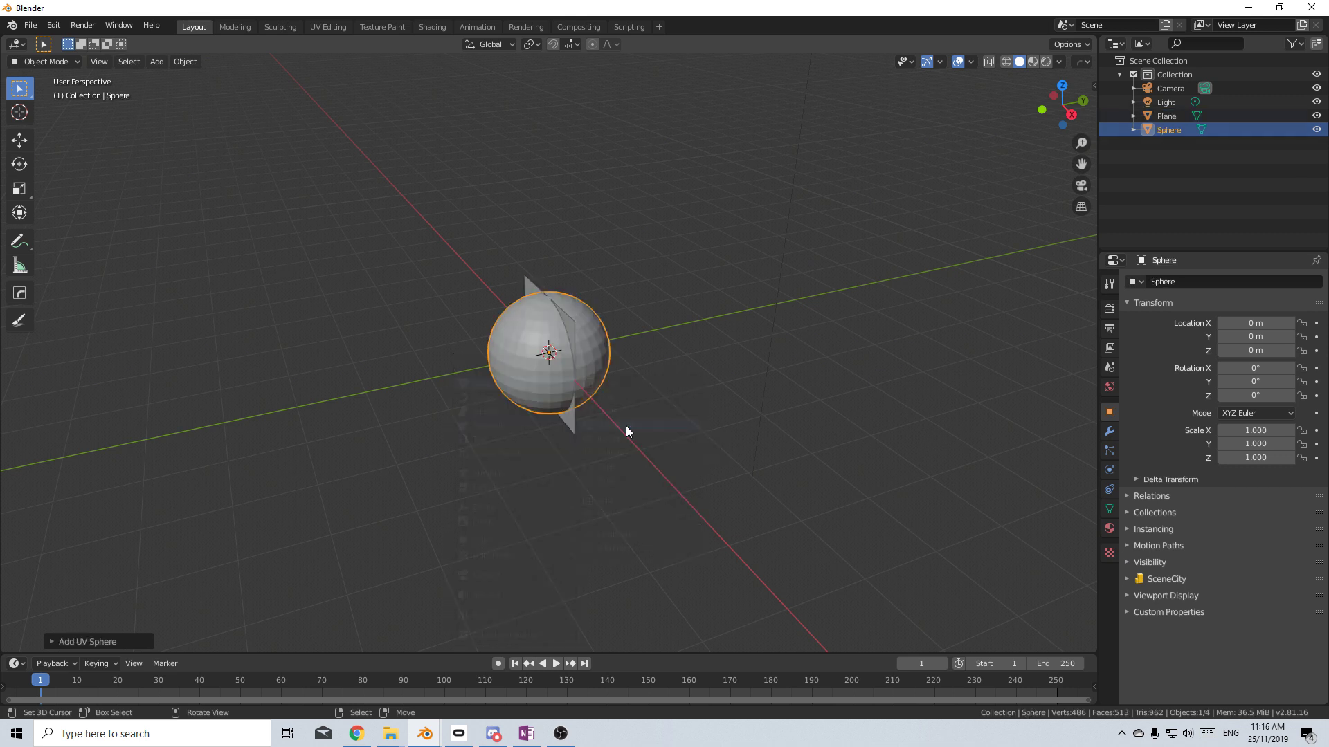
pyautogui.press('g')
pyautogui.click(620, 182)
pyautogui.moveTo(619, 182); pyautogui.dragTo(620, 267, button='middle')
pyautogui.press('Tab')
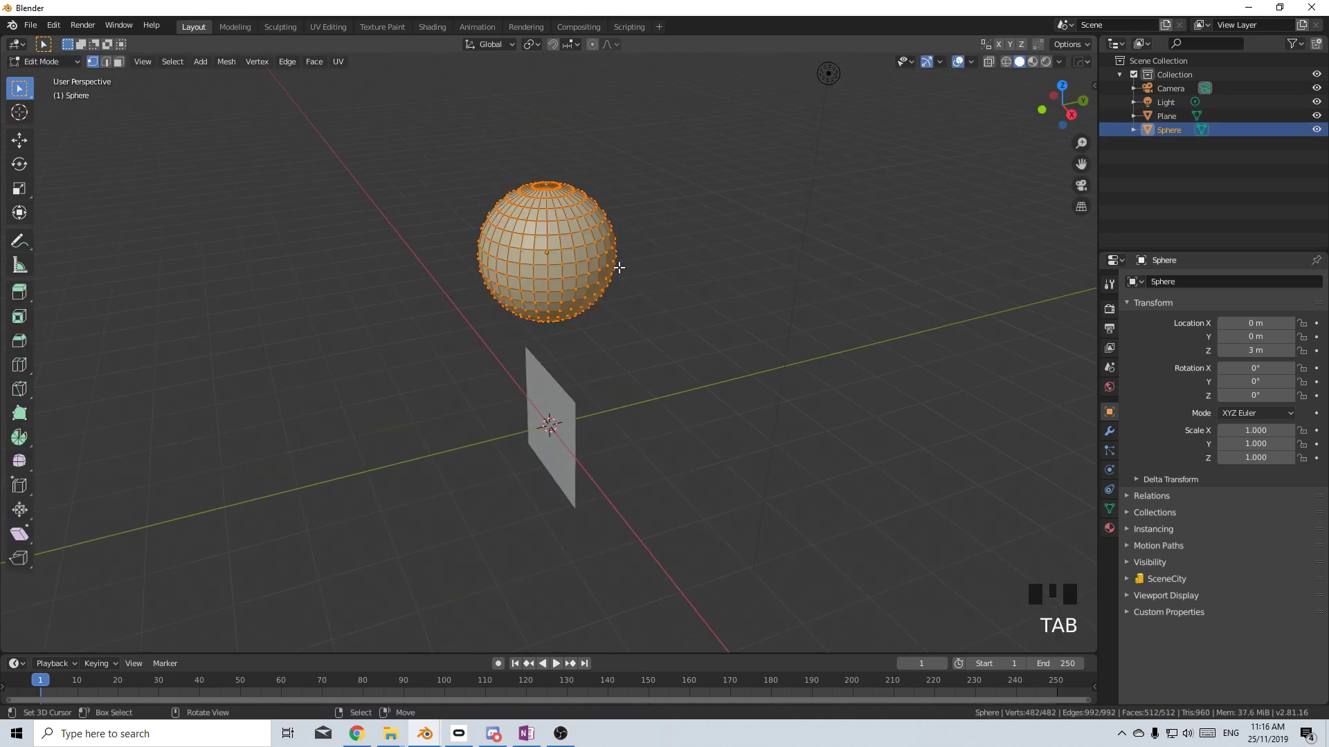
pyautogui.press('r')
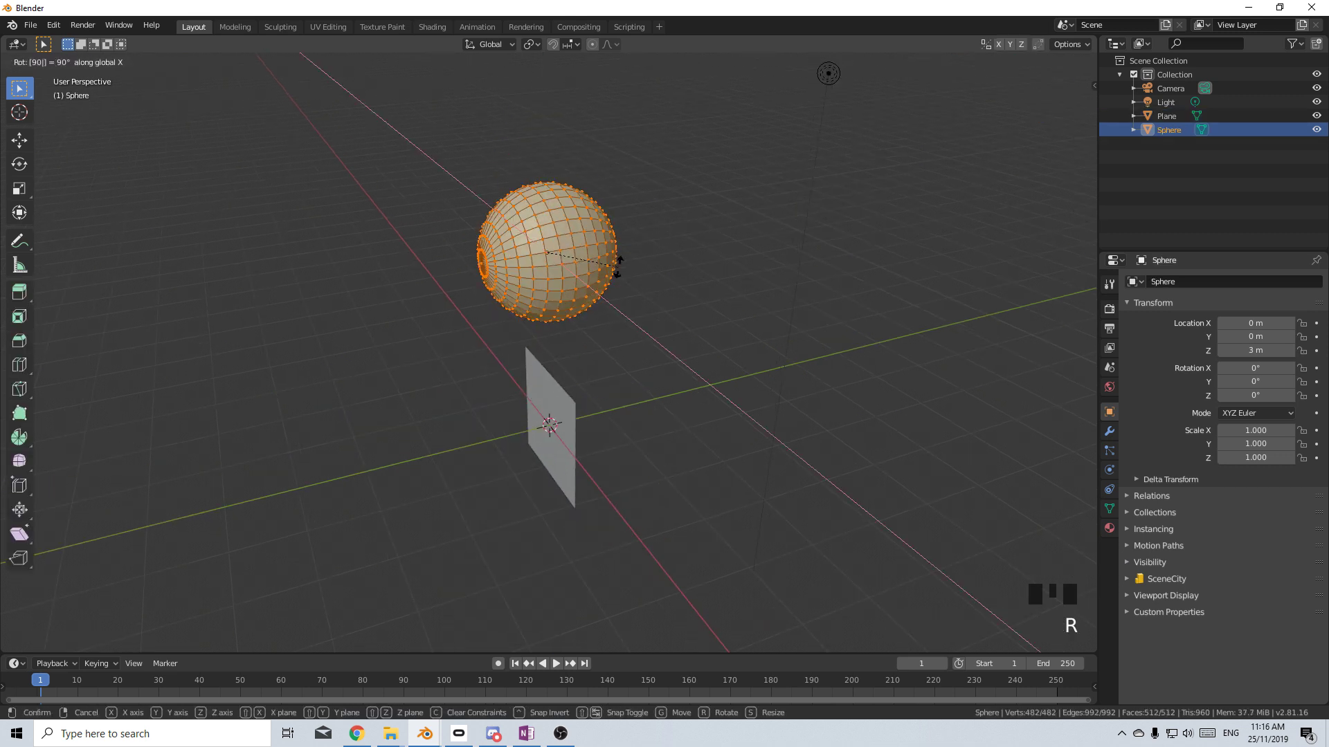
pyautogui.click(621, 280)
pyautogui.moveTo(620, 280); pyautogui.dragTo(700, 394, button='middle')
# Select the sphere's pole vertex and turn on proportional editing.
pyautogui.rightClick(588, 256)
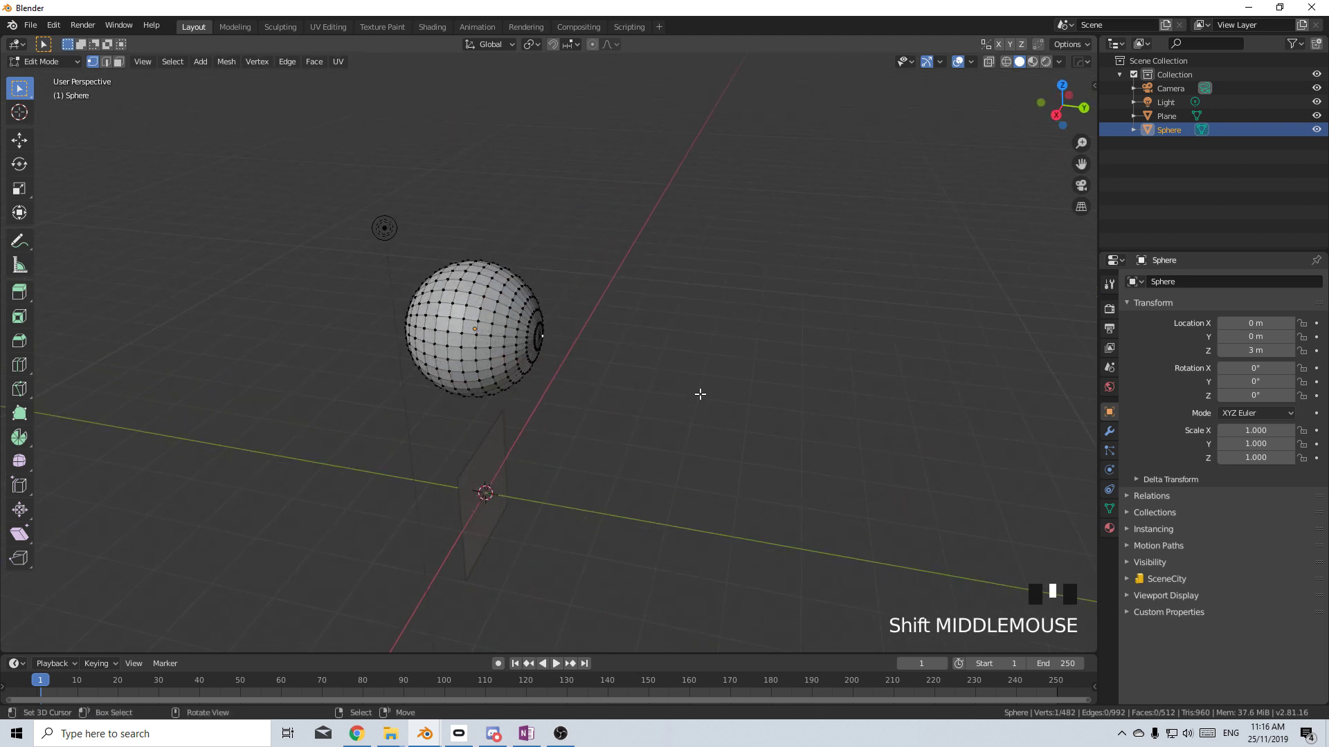
pyautogui.rightClick(538, 338)
pyautogui.keyDown('shift'); pyautogui.moveTo(582, 386); pyautogui.dragTo(572, 356, button='middle'); pyautogui.keyUp('shift')
pyautogui.click(593, 45)
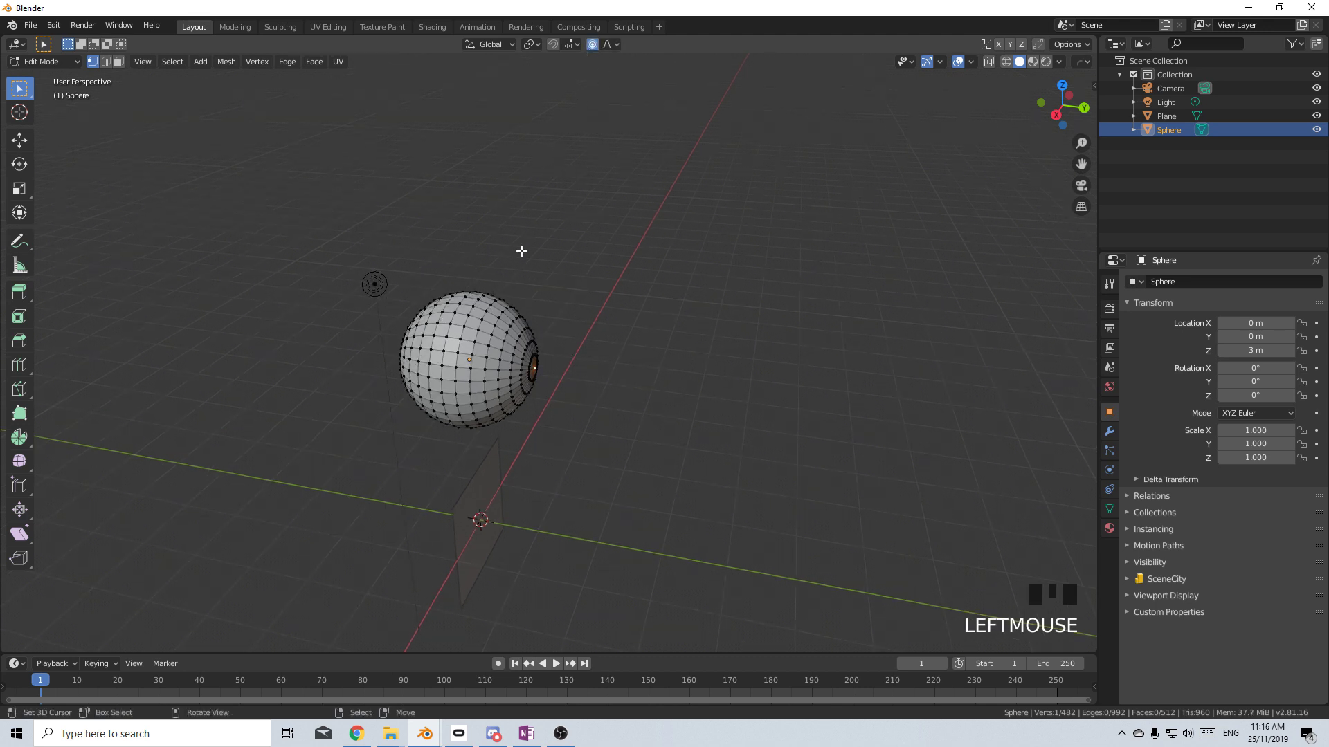
# Stretch the pole vertex along Y with proportional falloff into a teardrop, then exit edit mode.
pyautogui.press('g')
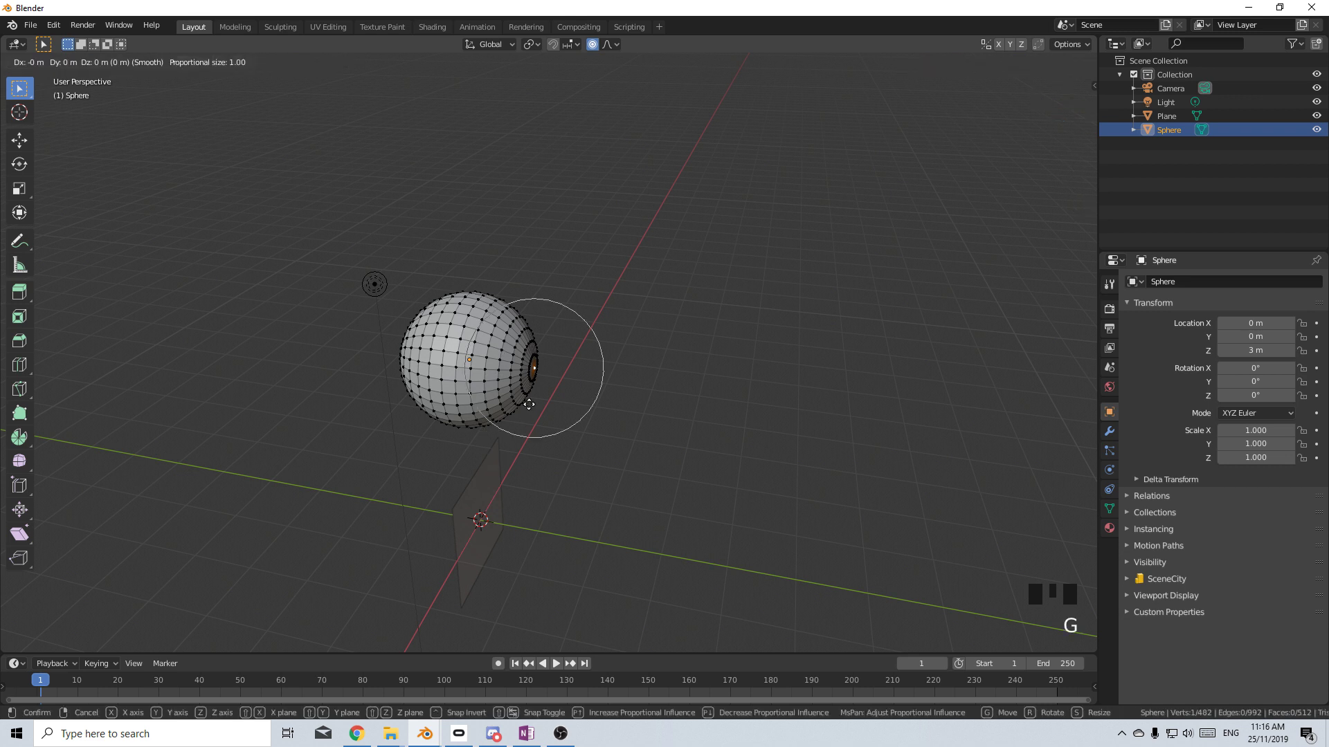
pyautogui.press('y')
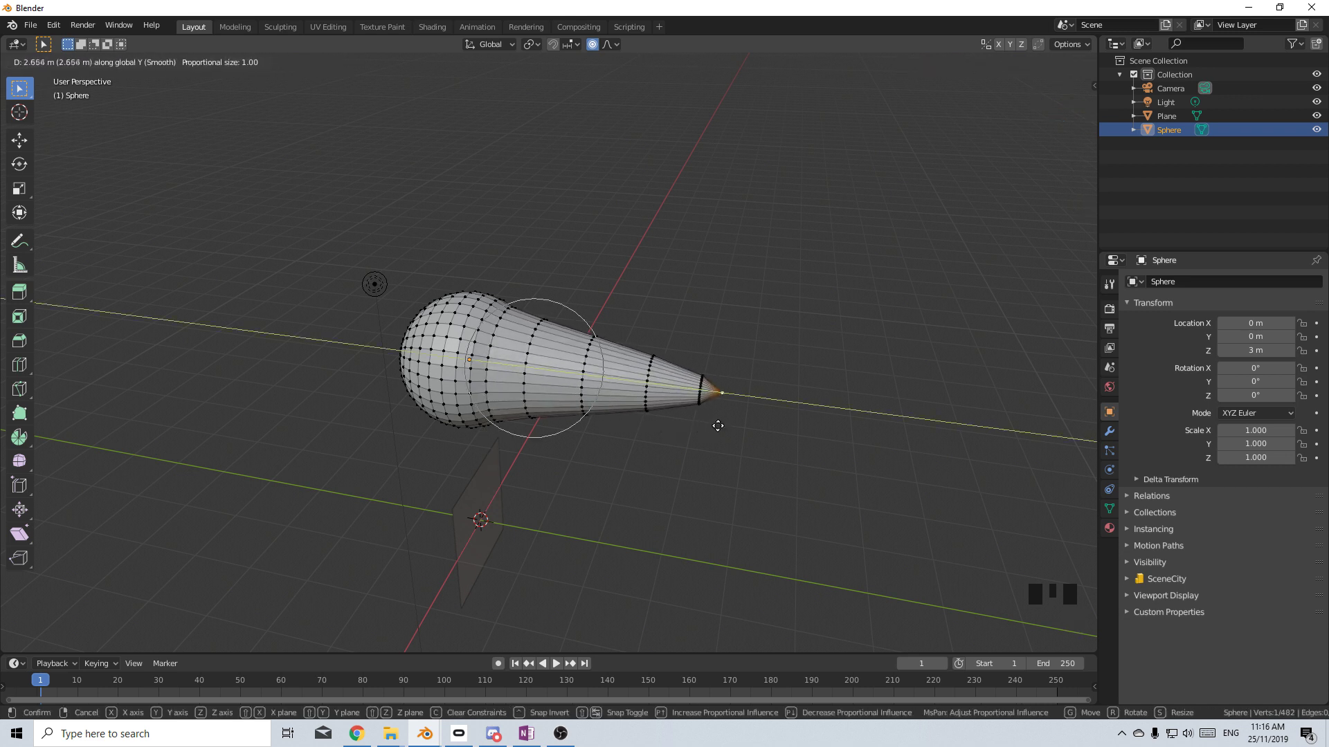
pyautogui.scroll(-1, 734, 425)
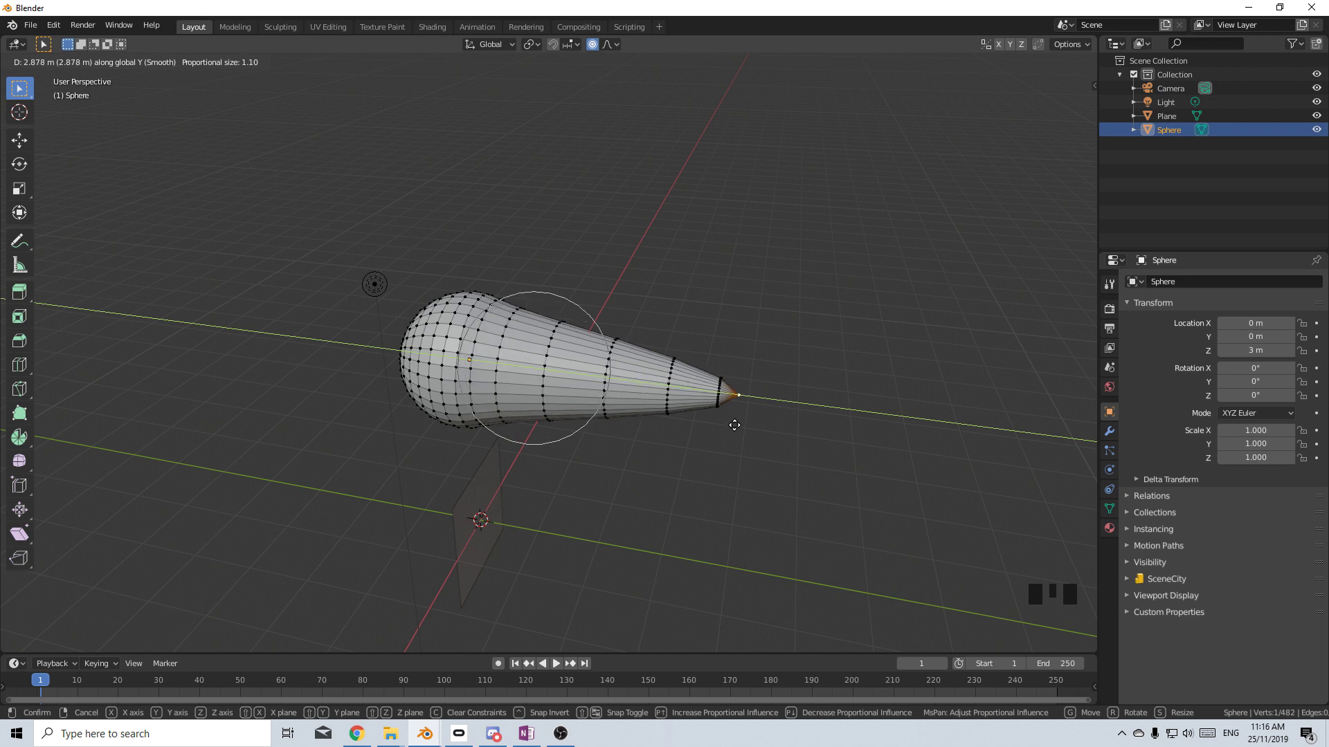
pyautogui.scroll(2, 734, 425)
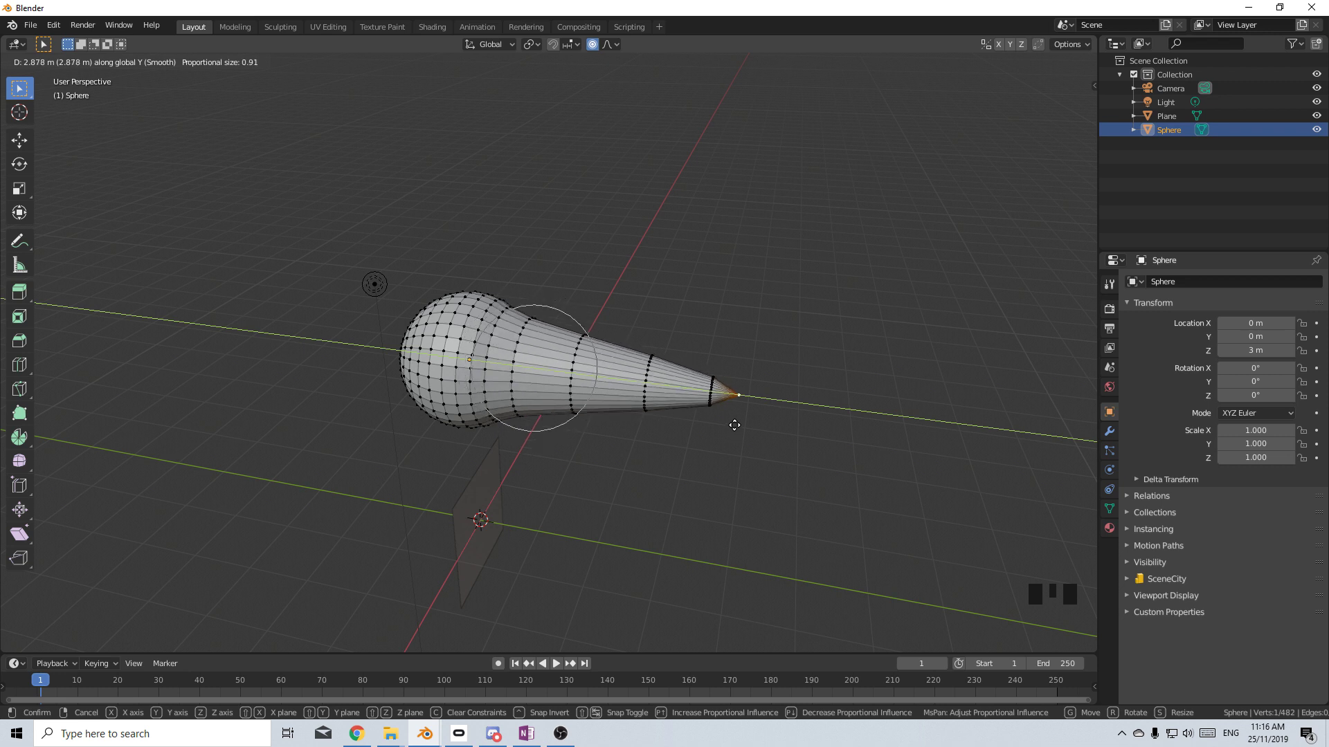
pyautogui.scroll(-3, 735, 425)
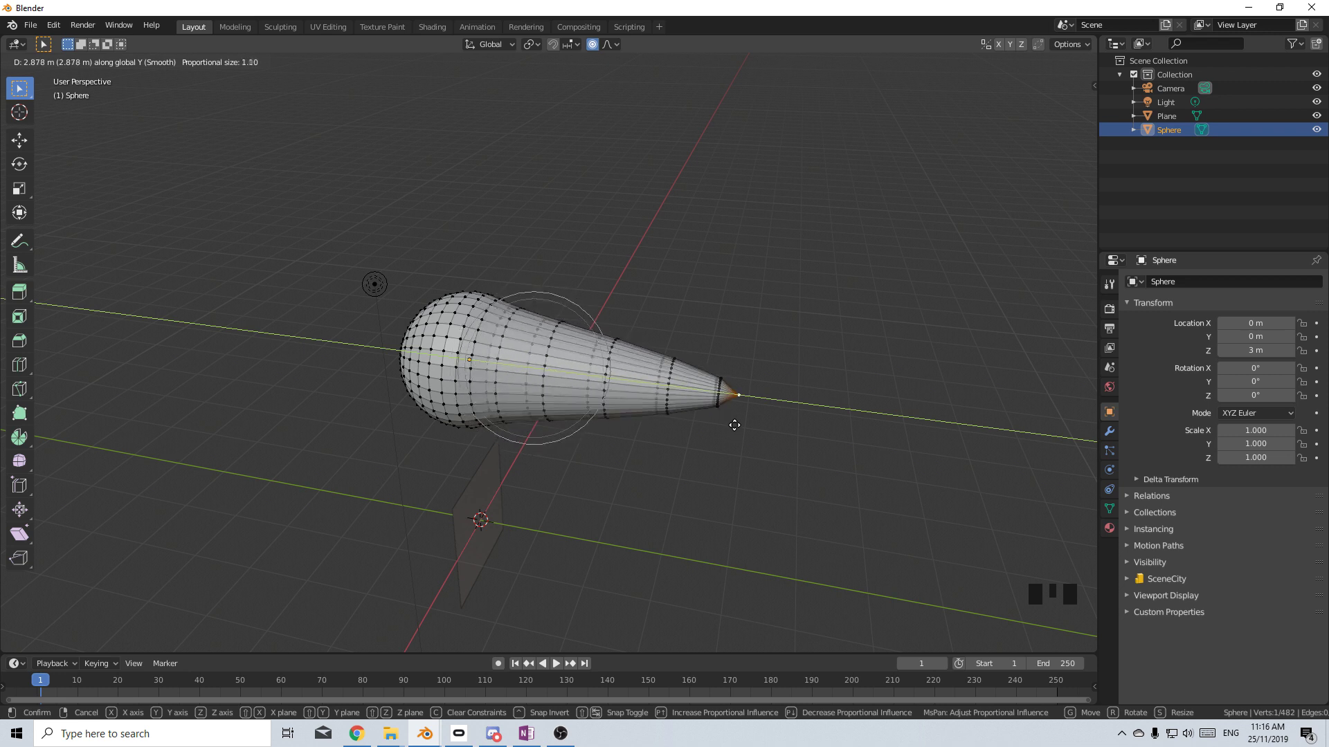
pyautogui.click(735, 425)
pyautogui.moveTo(734, 425); pyautogui.dragTo(579, 429, button='middle')
pyautogui.scroll(-3, 602, 430)
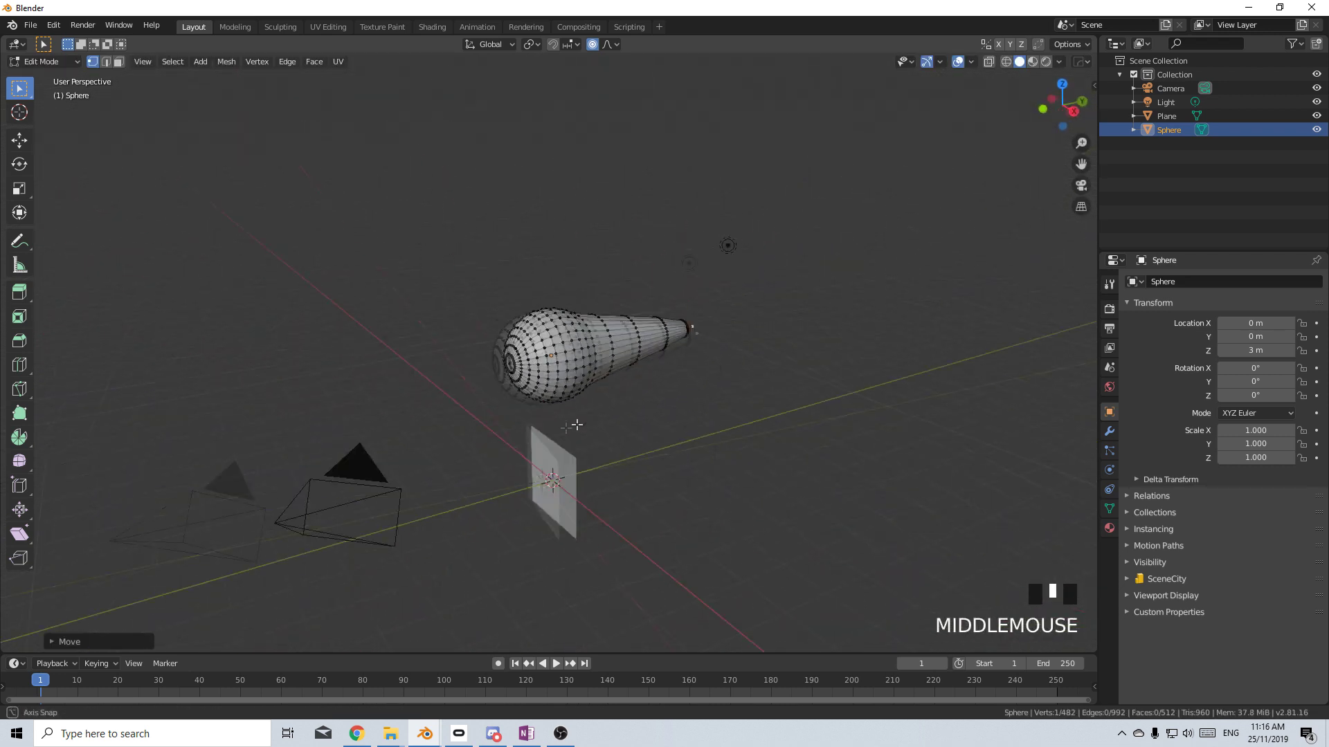
pyautogui.scroll(2, 579, 429)
pyautogui.press('Tab')
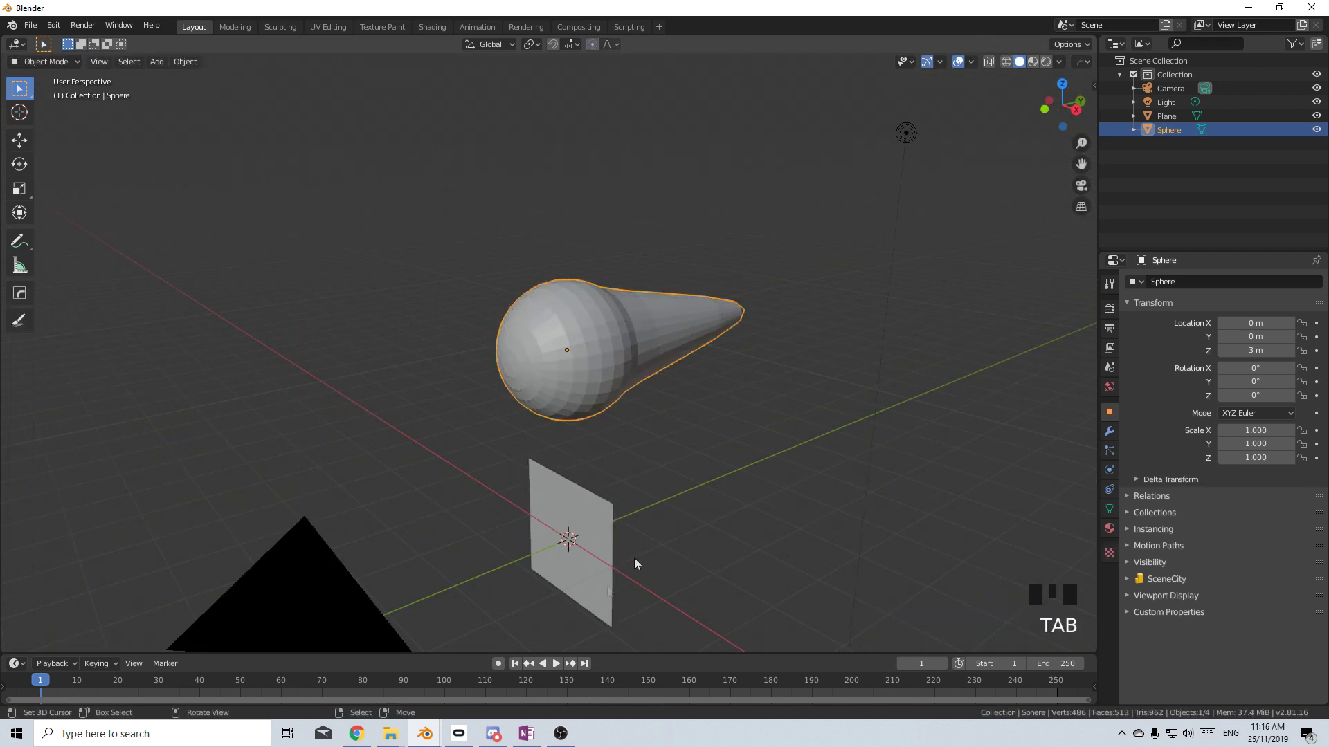
pyautogui.scroll(-2, 623, 556)
# Add a default particle system to the upright plane.
pyautogui.rightClick(576, 502)
pyautogui.moveTo(667, 439); pyautogui.dragTo(492, 450, button='middle')
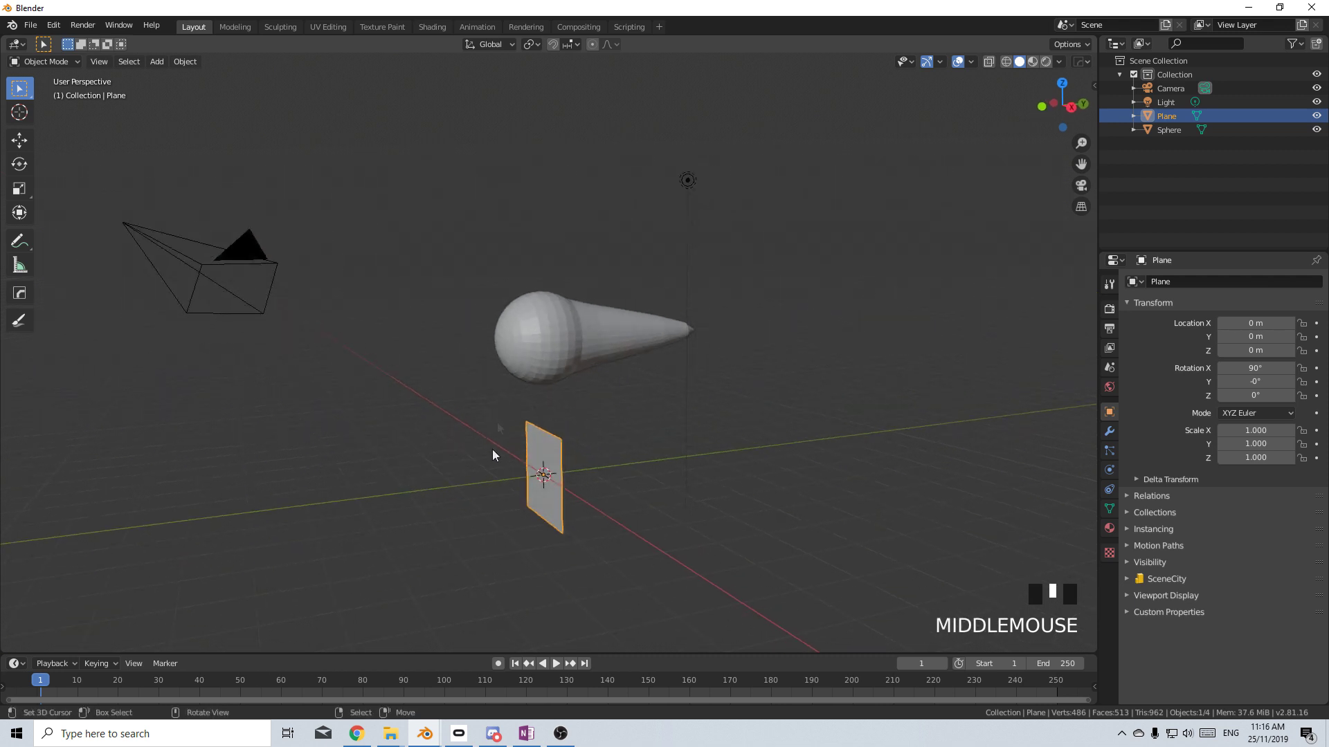
pyautogui.click(1110, 451)
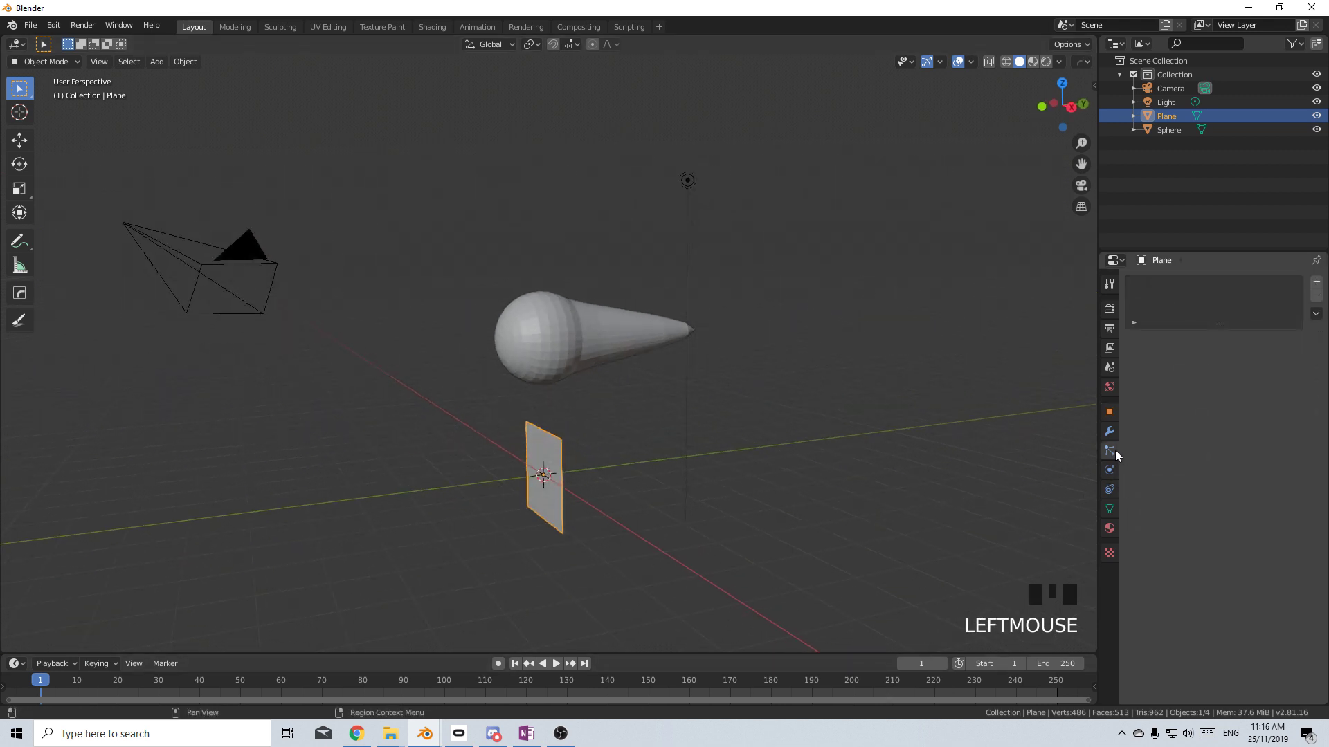
pyautogui.click(1317, 282)
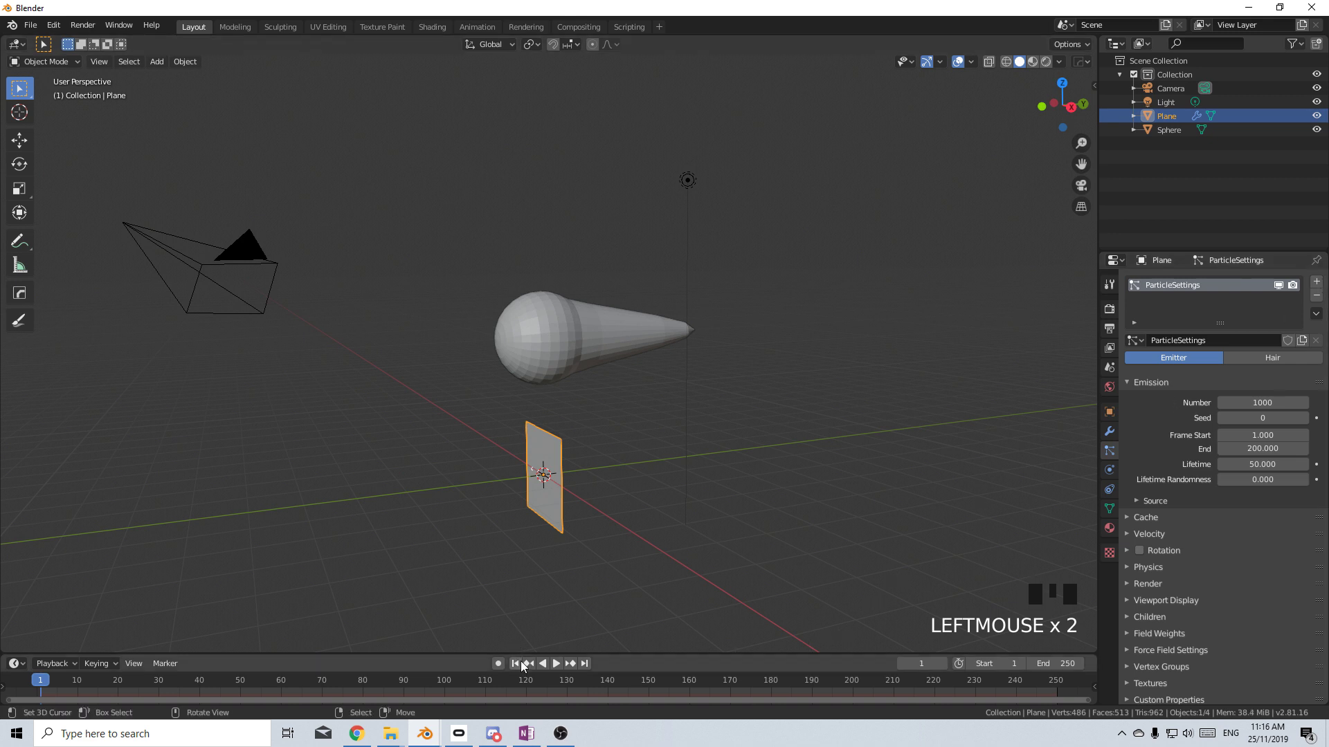
# Play the animation to watch particles fall from the plane, then stop.
pyautogui.click(560, 663)
pyautogui.moveTo(595, 498); pyautogui.dragTo(524, 461, button='middle')
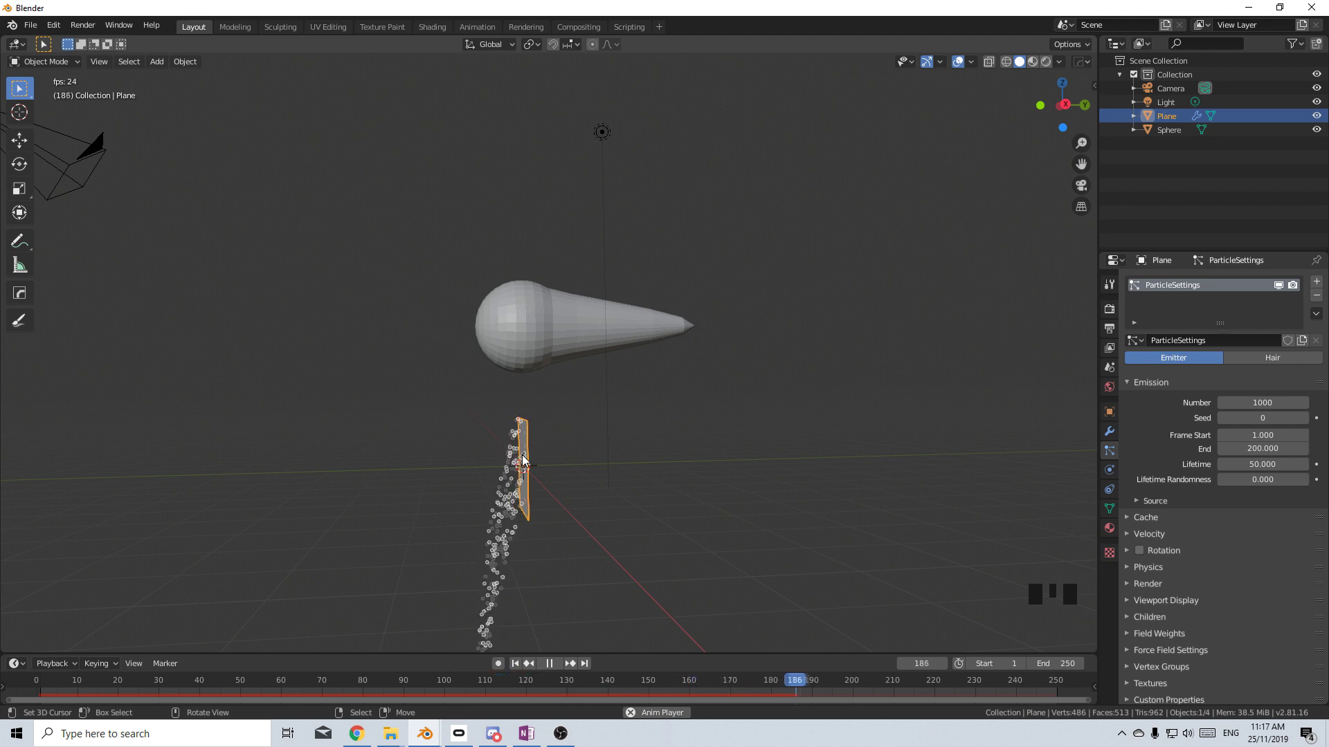
pyautogui.click(549, 663)
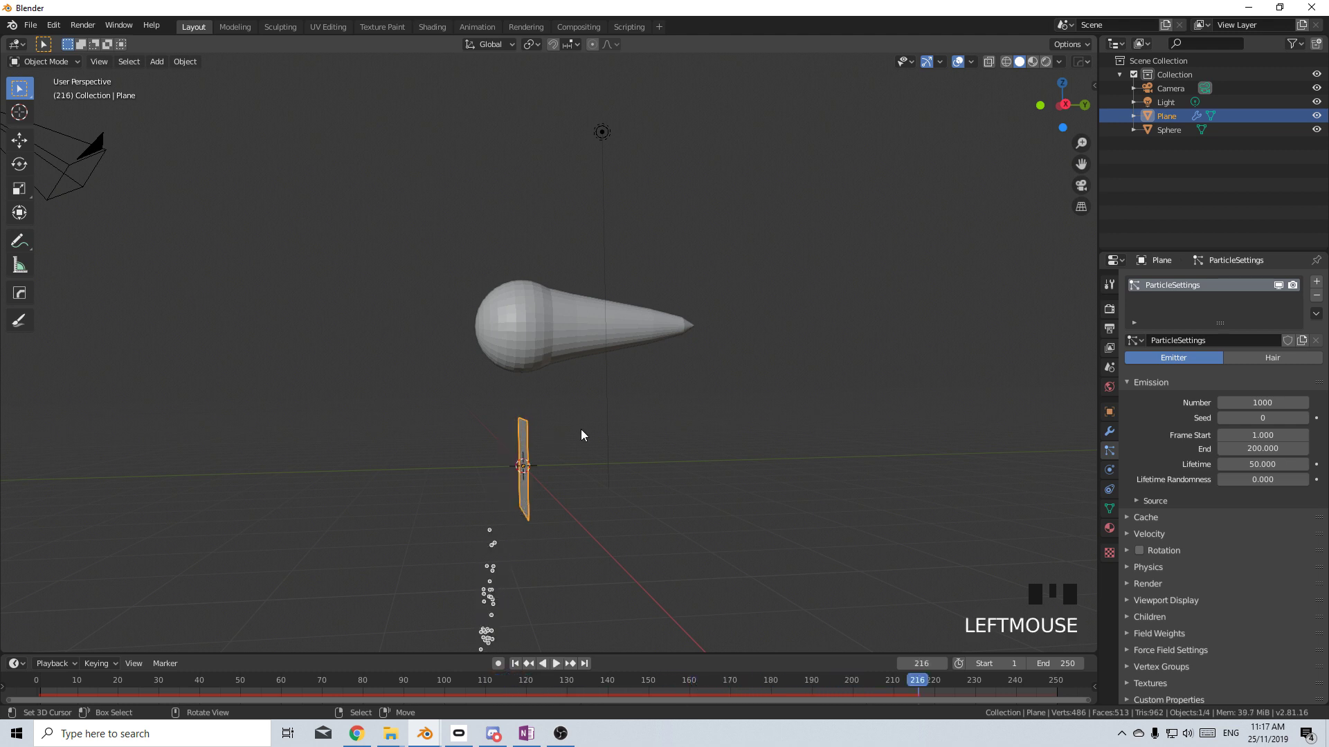
# Set emission Frame Start to 15, End to 30, and Number to 10.
pyautogui.click(1266, 437)
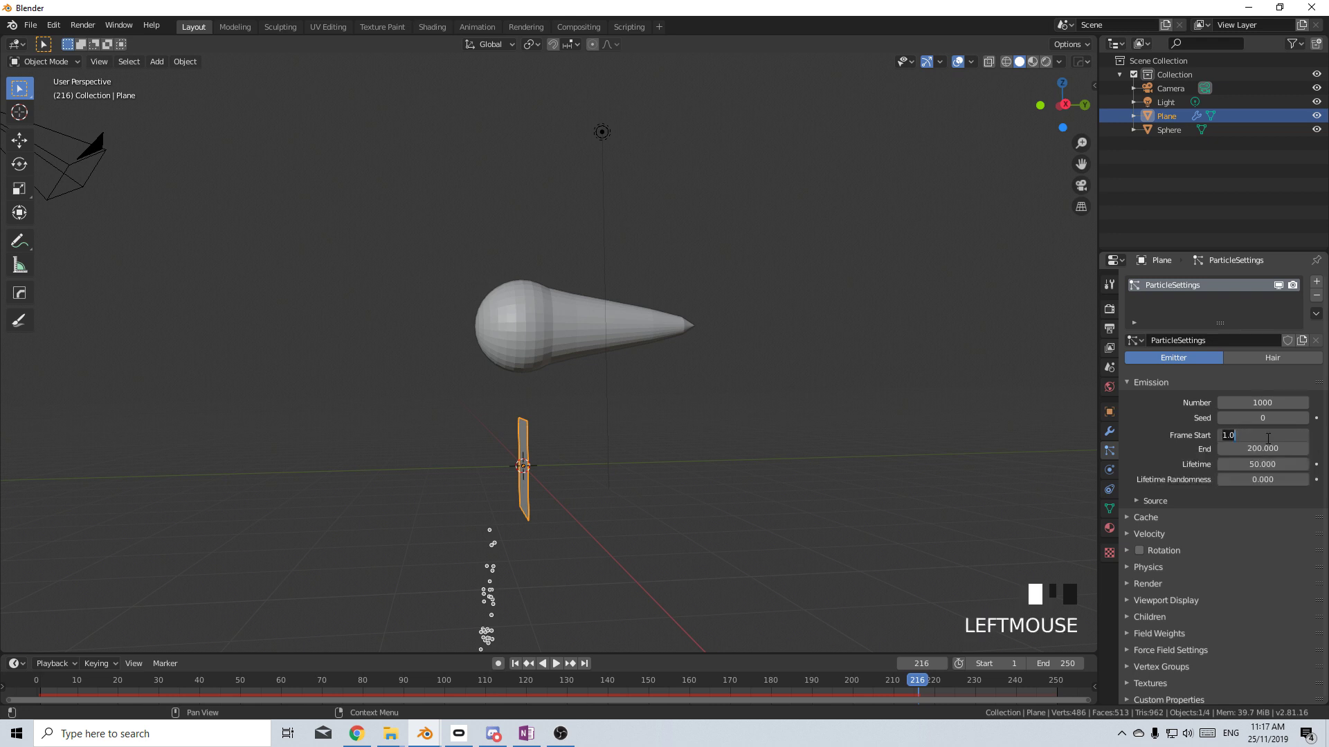
pyautogui.write('15')
pyautogui.press('Return')
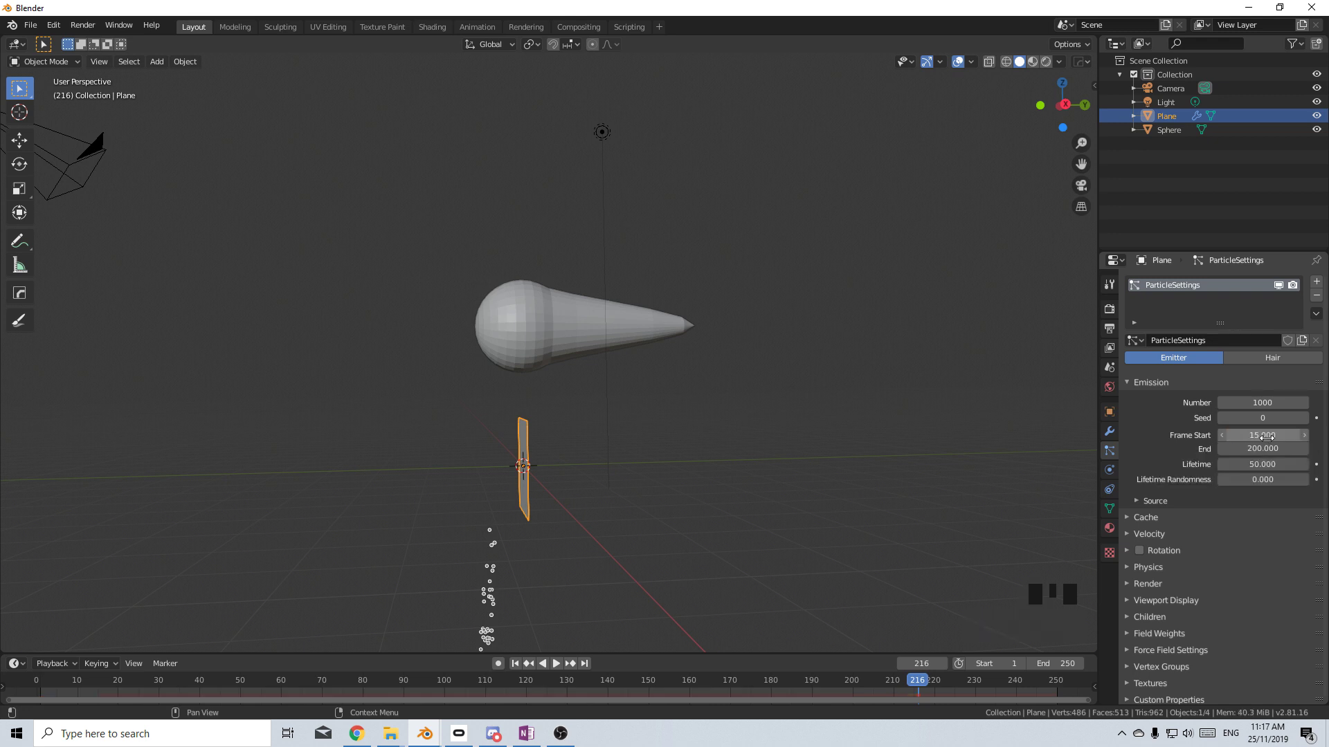
pyautogui.click(1261, 447)
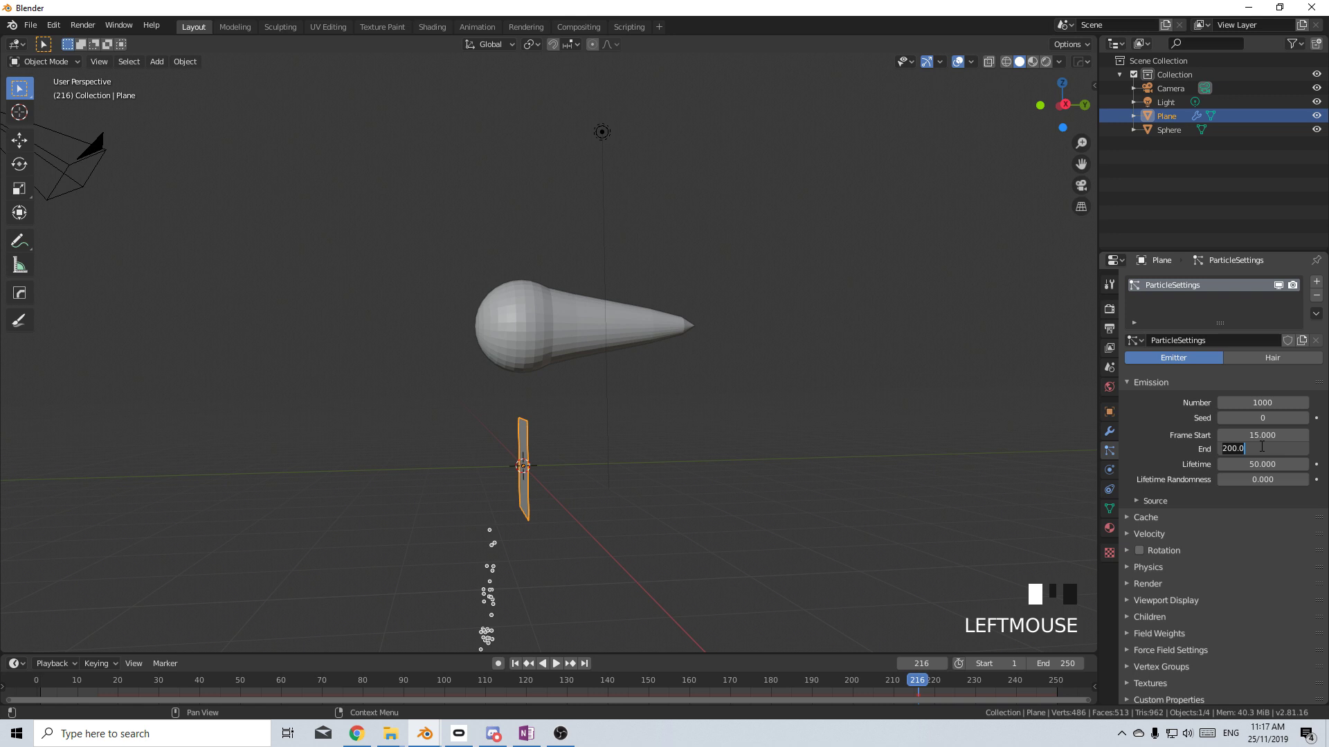
pyautogui.write('30')
pyautogui.press('Return')
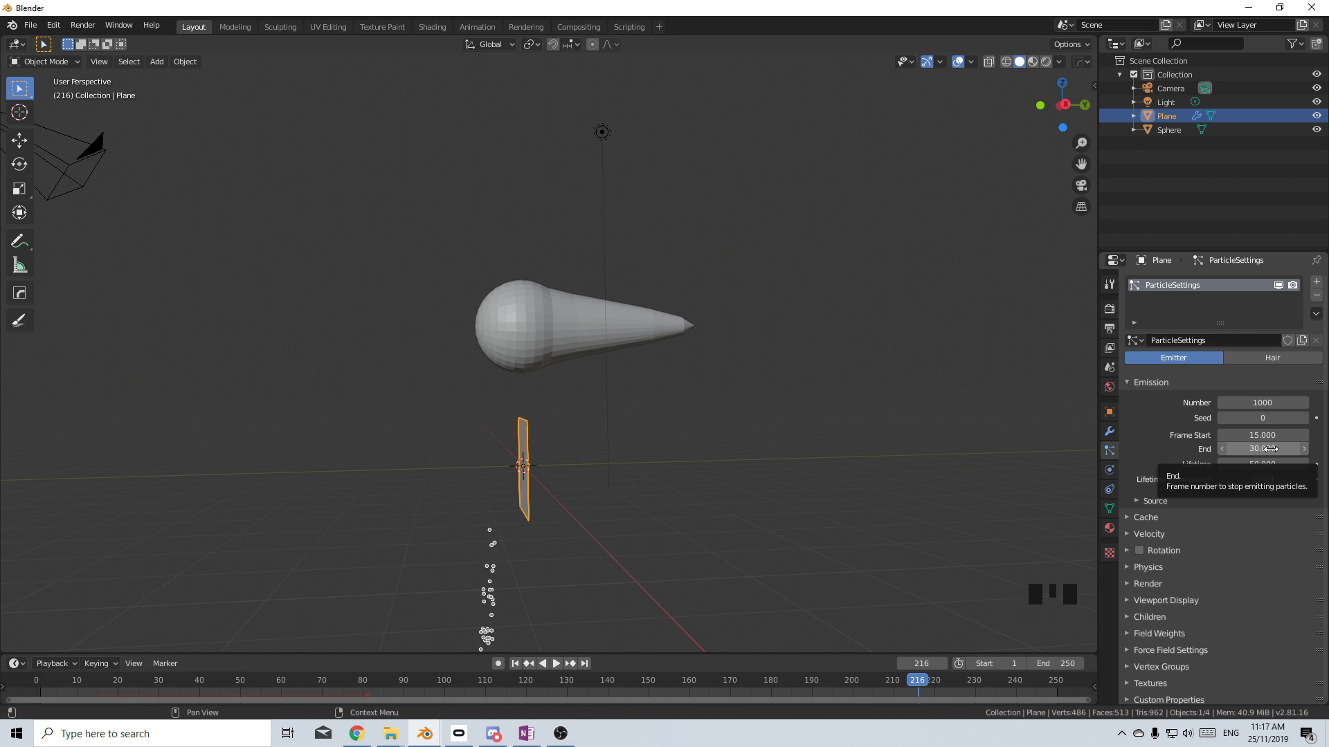
pyautogui.click(1261, 402)
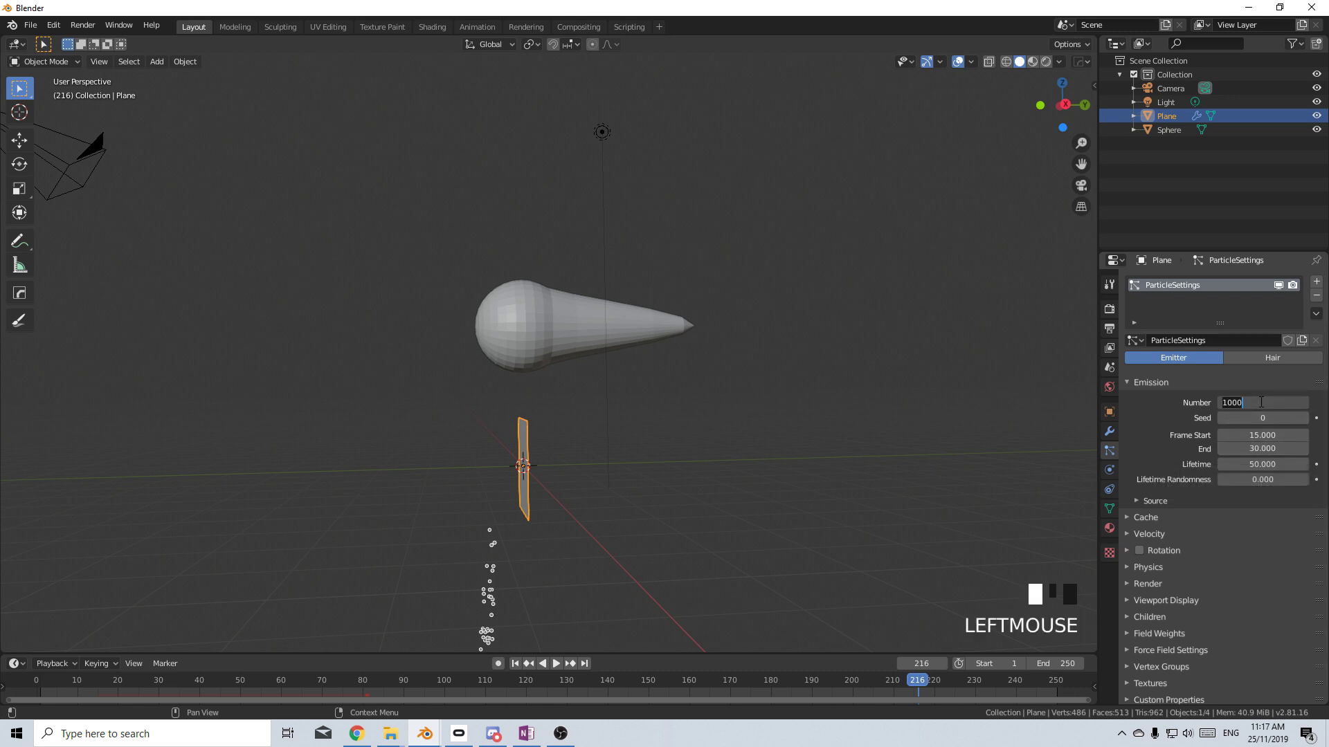
pyautogui.write('0')
pyautogui.press('Return')
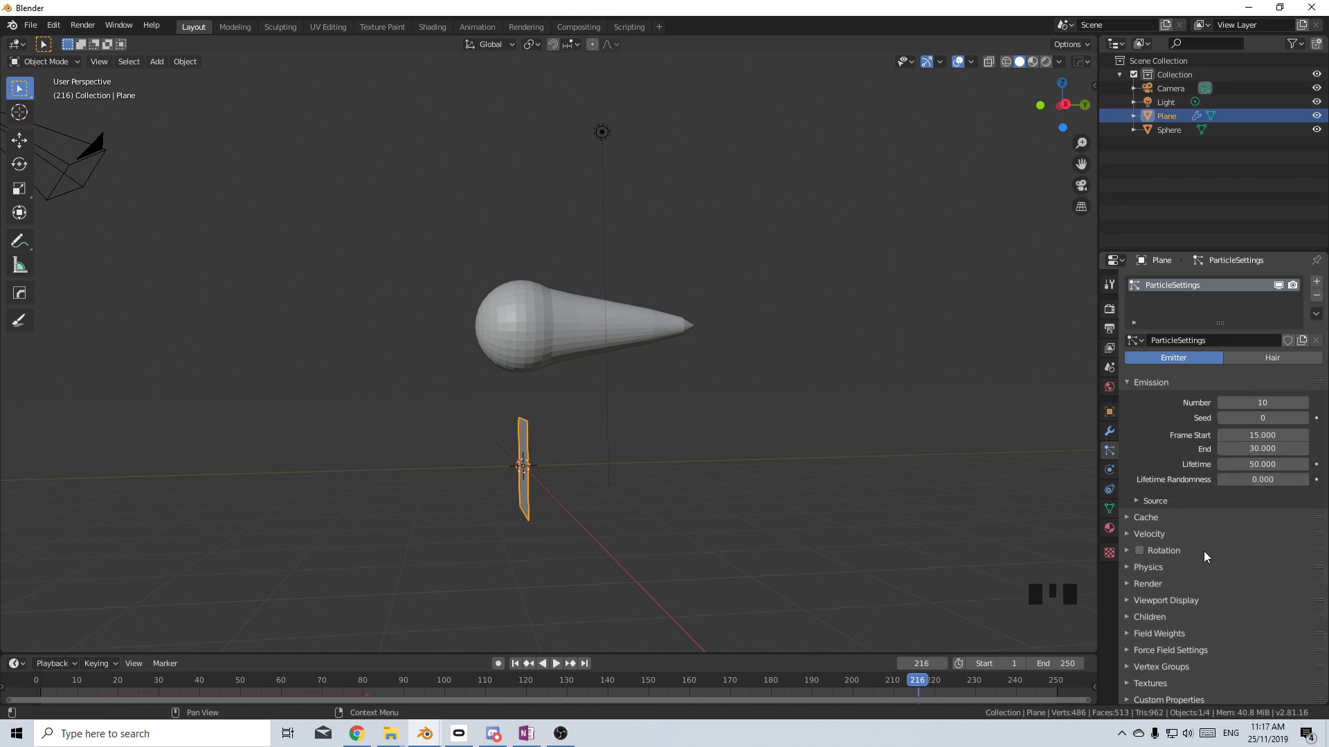
# Preview the emission, then set the Velocity panel's Normal speed to 20 m/s.
pyautogui.click(515, 663)
pyautogui.click(555, 663)
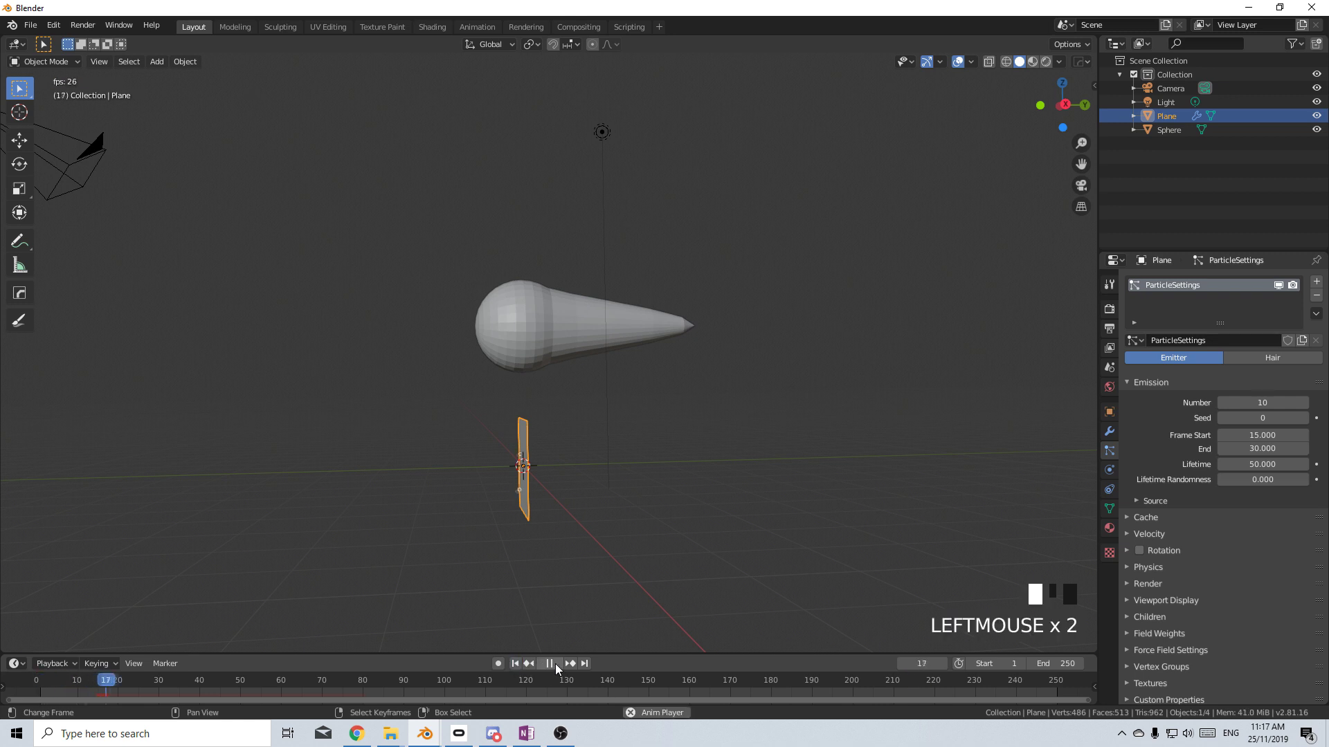
pyautogui.click(555, 663)
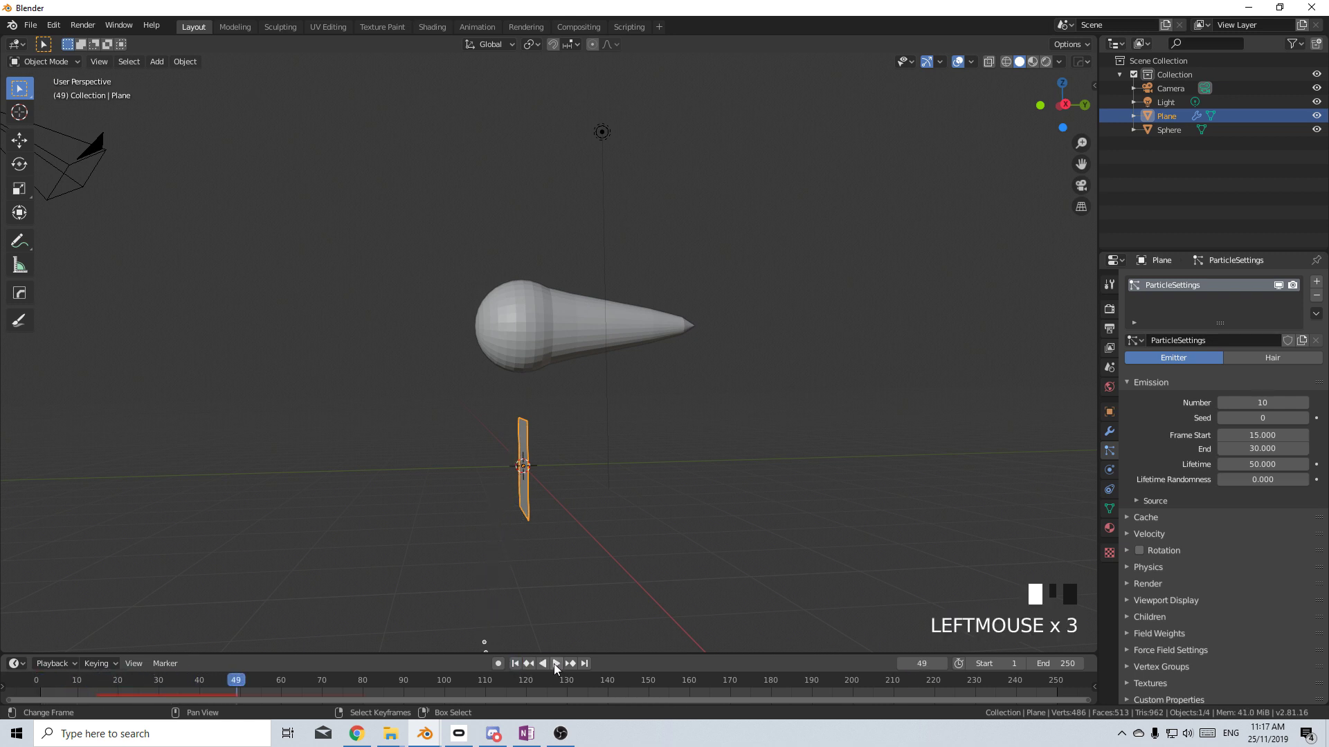
pyautogui.click(1136, 496)
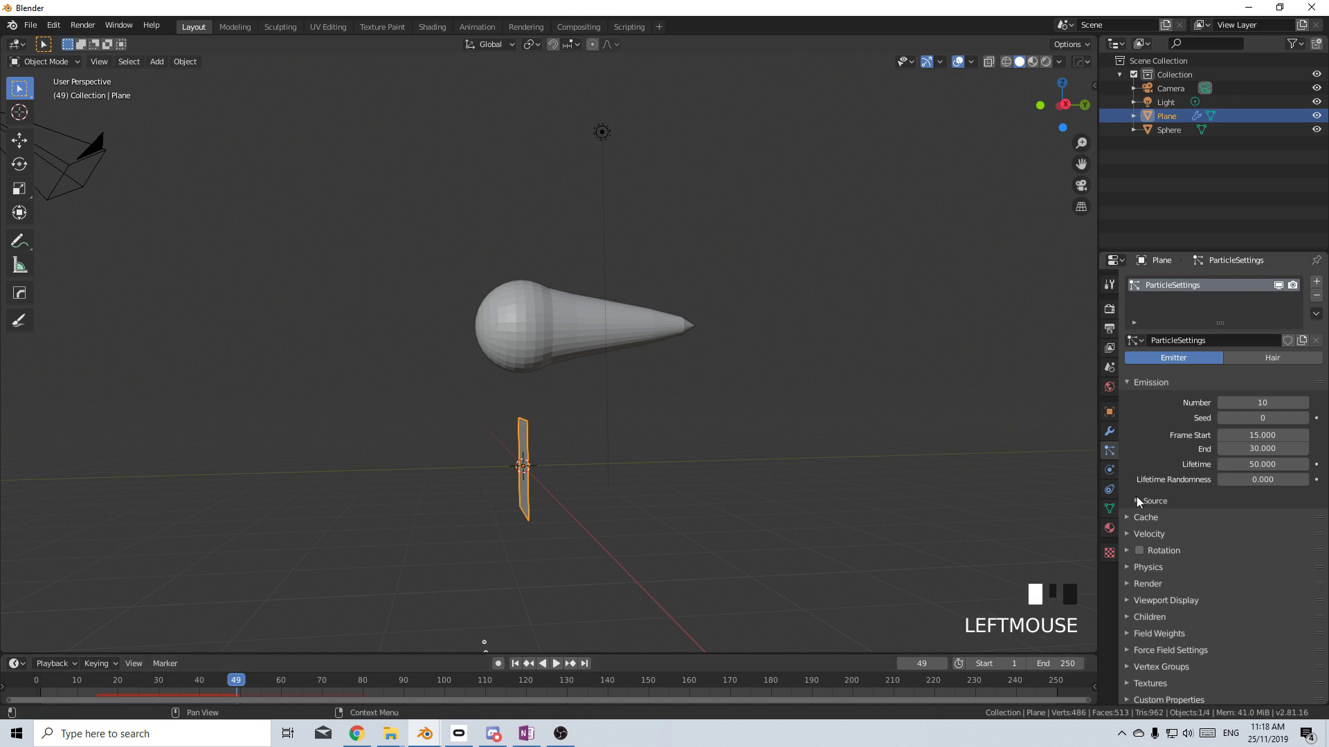
pyautogui.click(1137, 535)
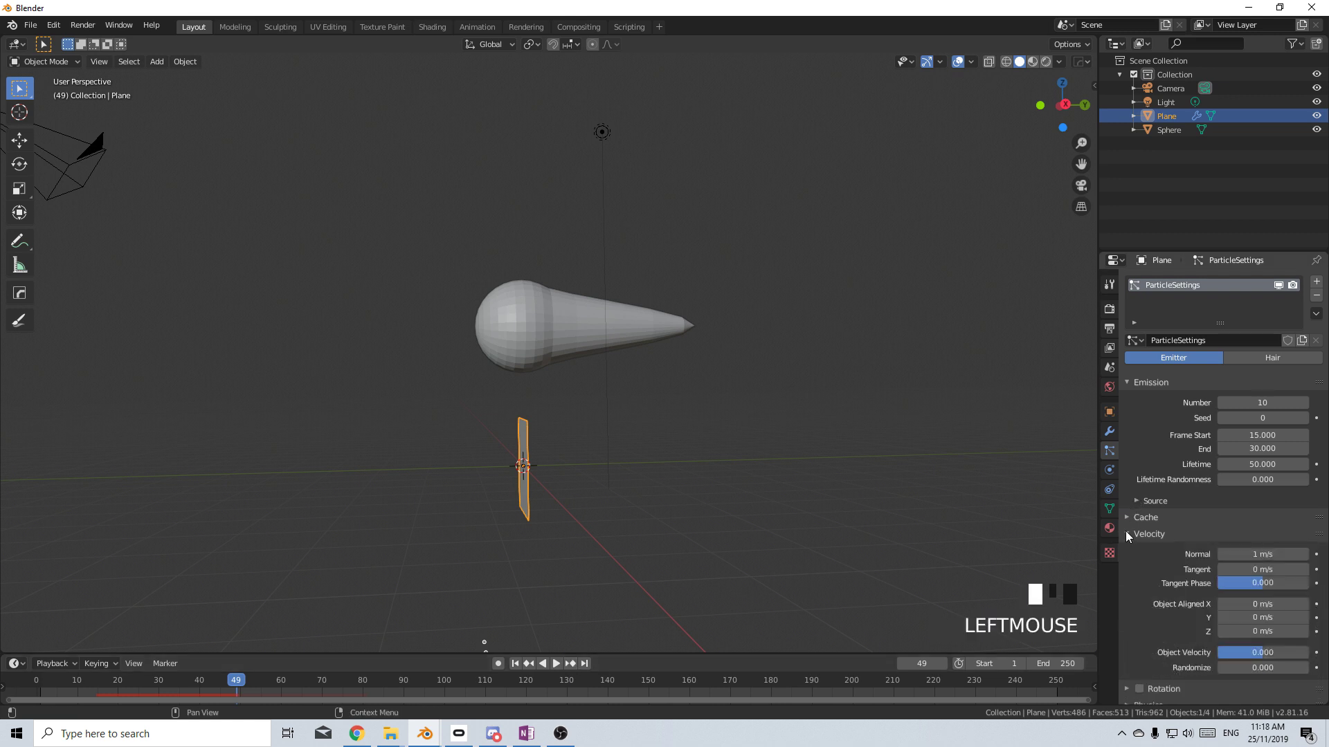
pyautogui.doubleClick(1251, 554)
pyautogui.write('20')
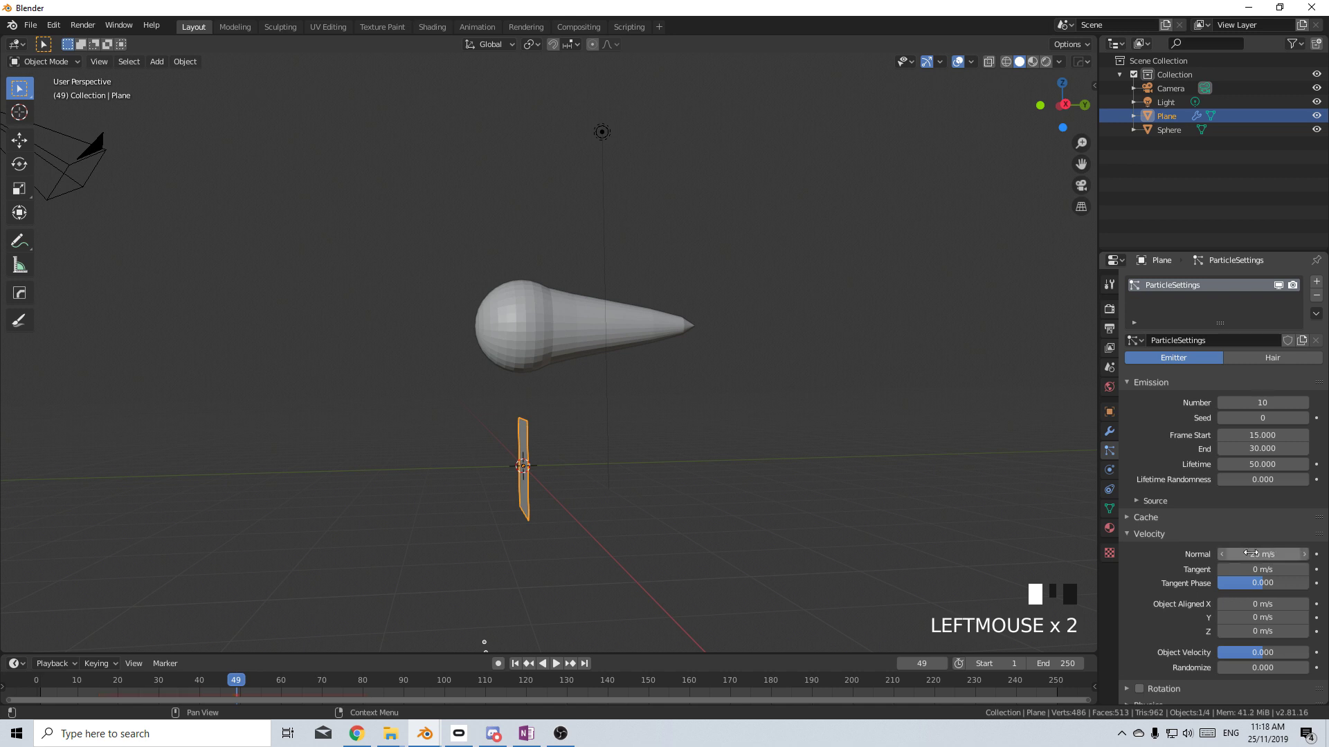
pyautogui.press('Return')
# Replay from the first frame to watch the faster particle spray.
pyautogui.click(515, 664)
pyautogui.click(554, 663)
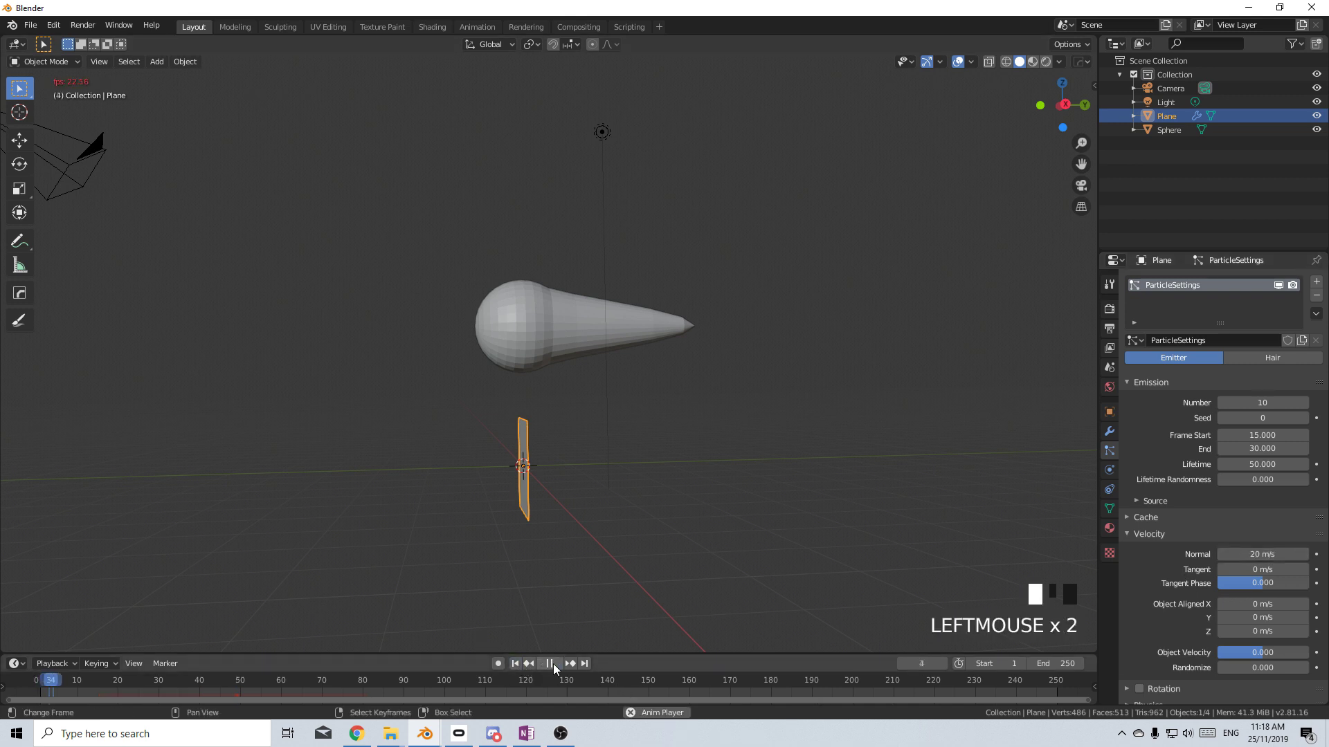
pyautogui.click(554, 663)
pyautogui.moveTo(415, 623); pyautogui.dragTo(317, 494, button='middle')
pyautogui.scroll(-2, 329, 592)
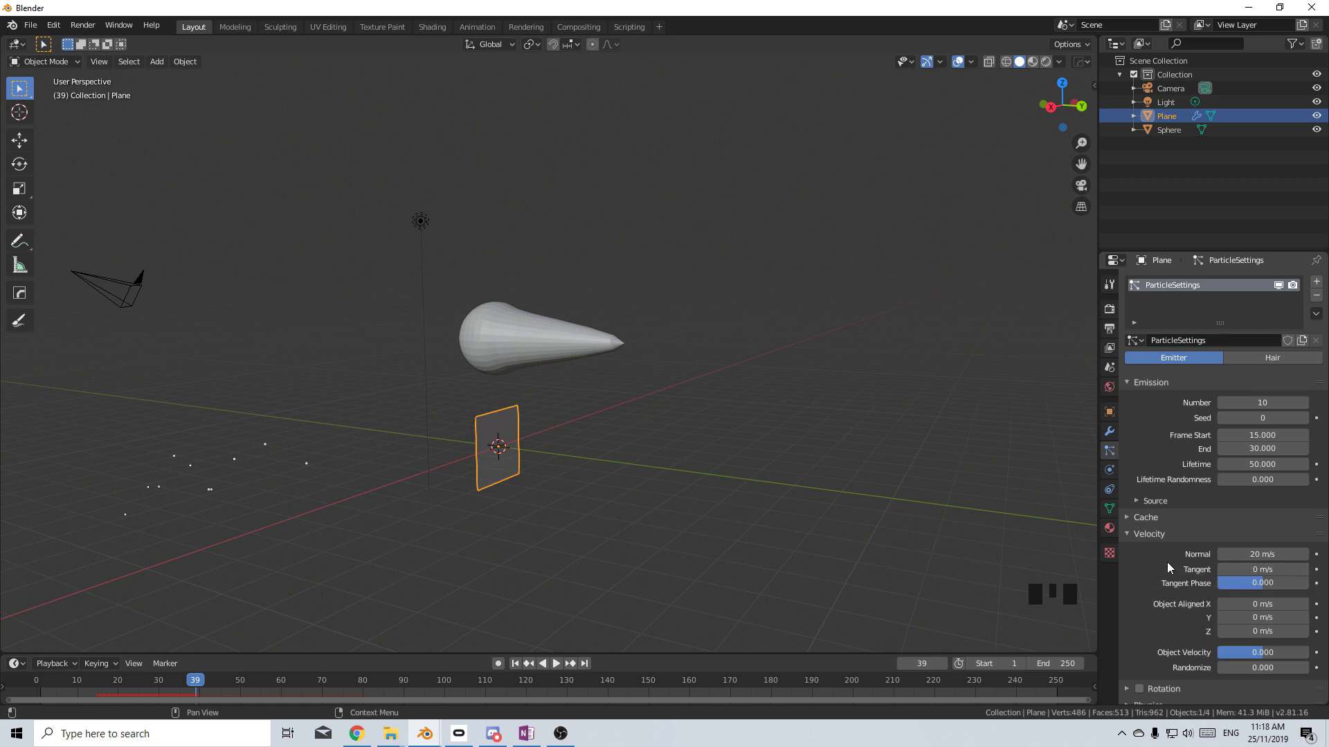
pyautogui.scroll(-8, 1167, 562)
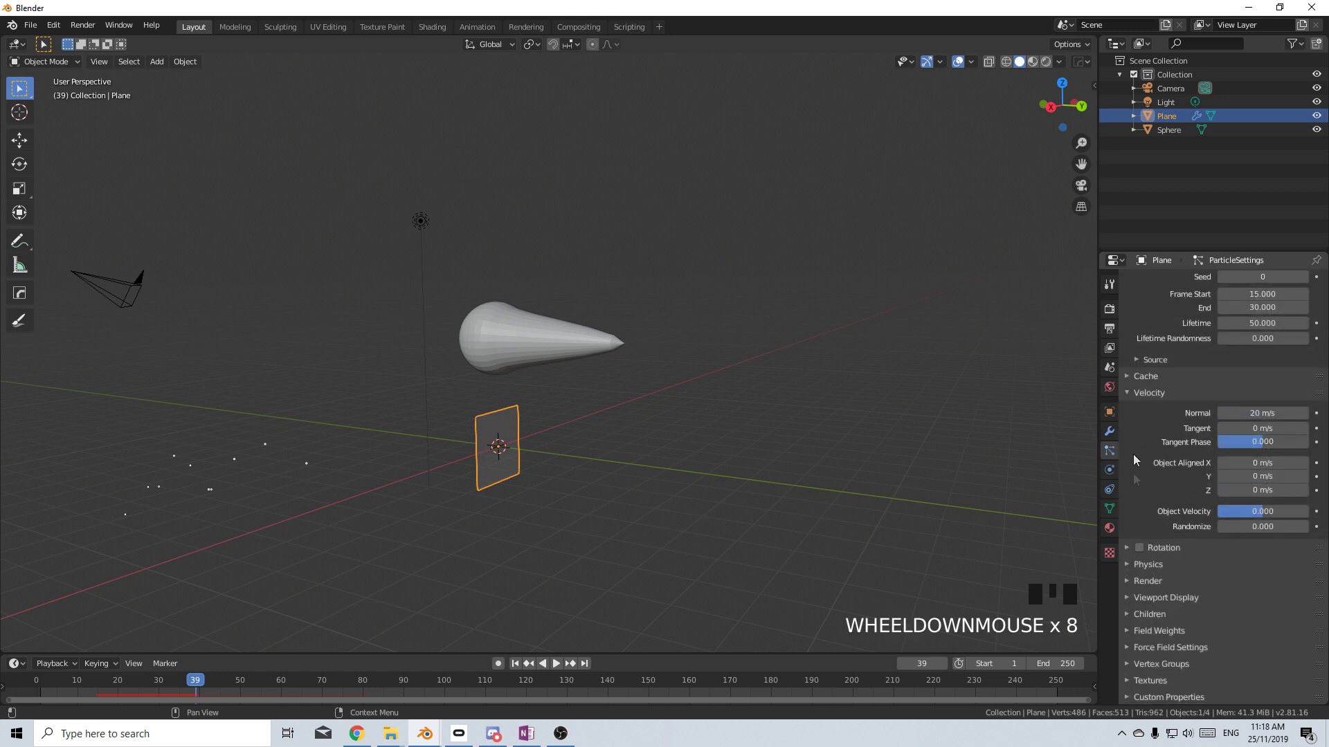
# Set Render As to Object with the teardrop Sphere picked as the instance object.
pyautogui.click(1128, 580)
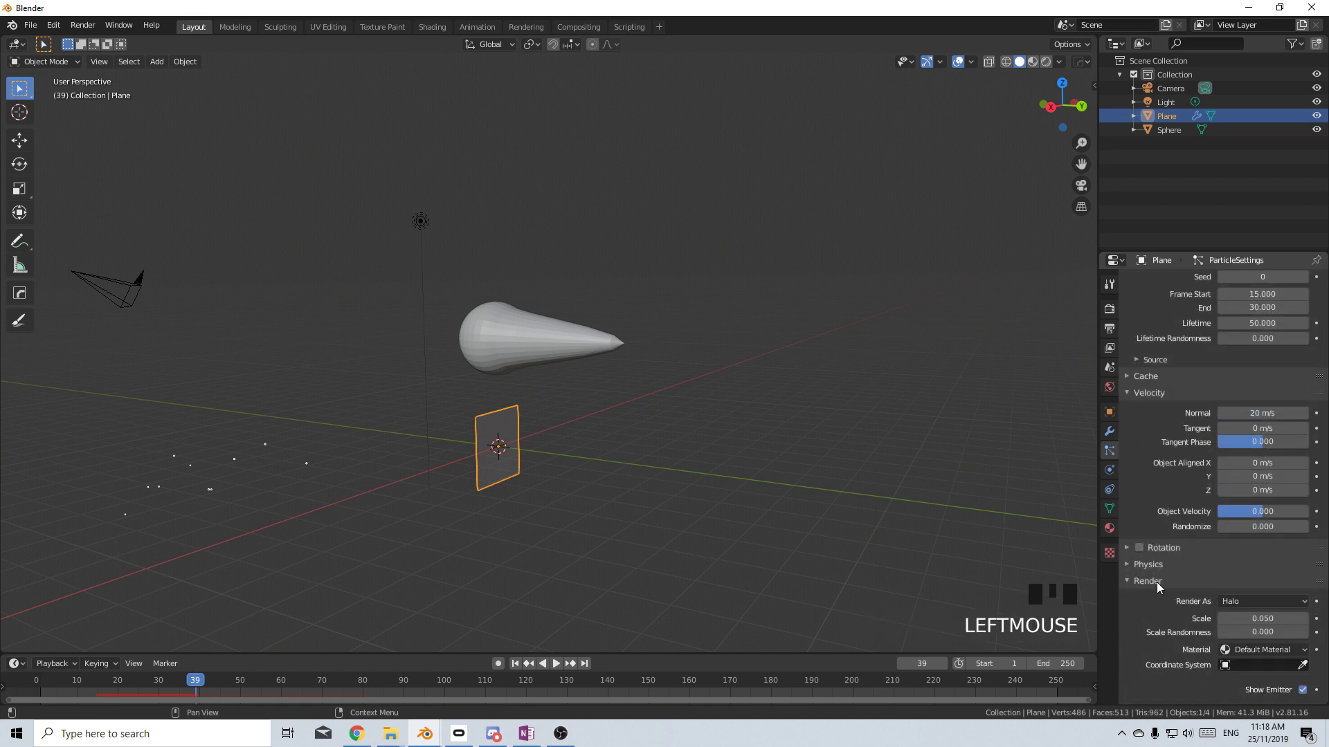
pyautogui.scroll(-2, 1170, 575)
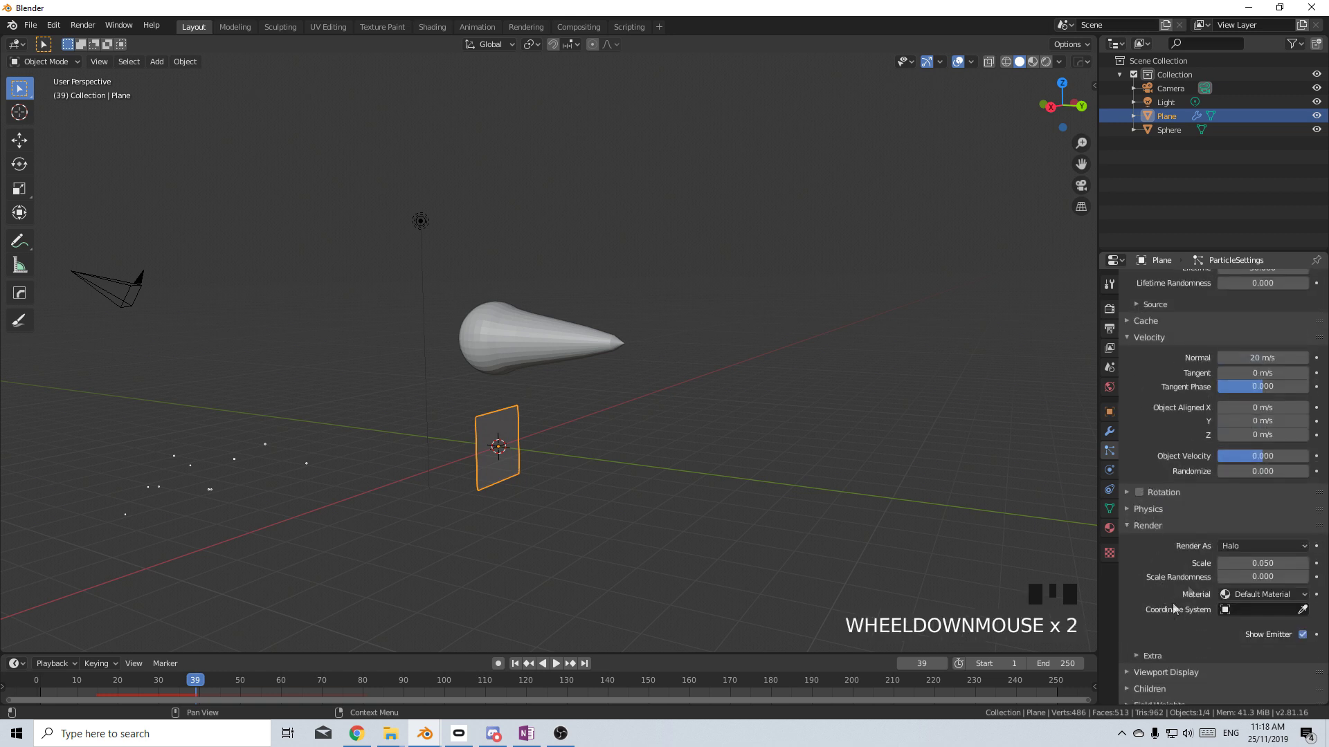
pyautogui.click(1232, 546)
pyautogui.click(1239, 623)
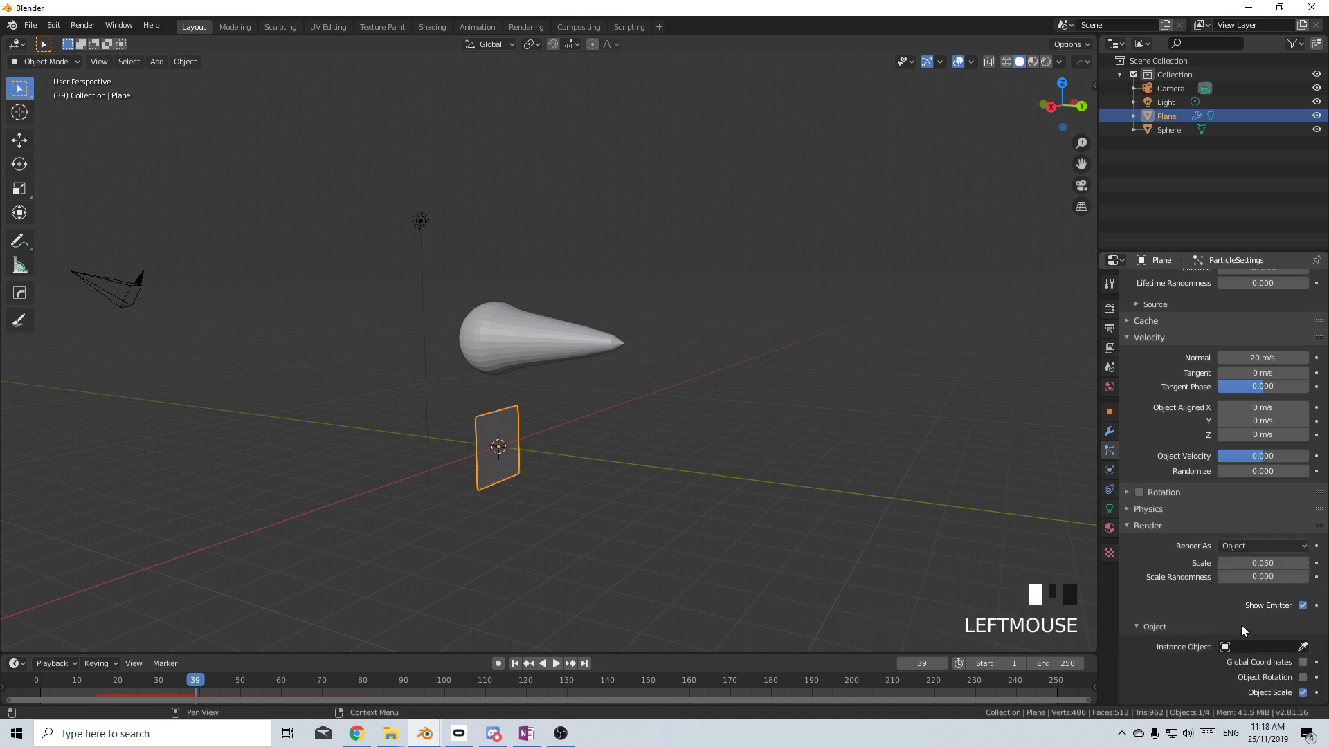
pyautogui.click(1304, 647)
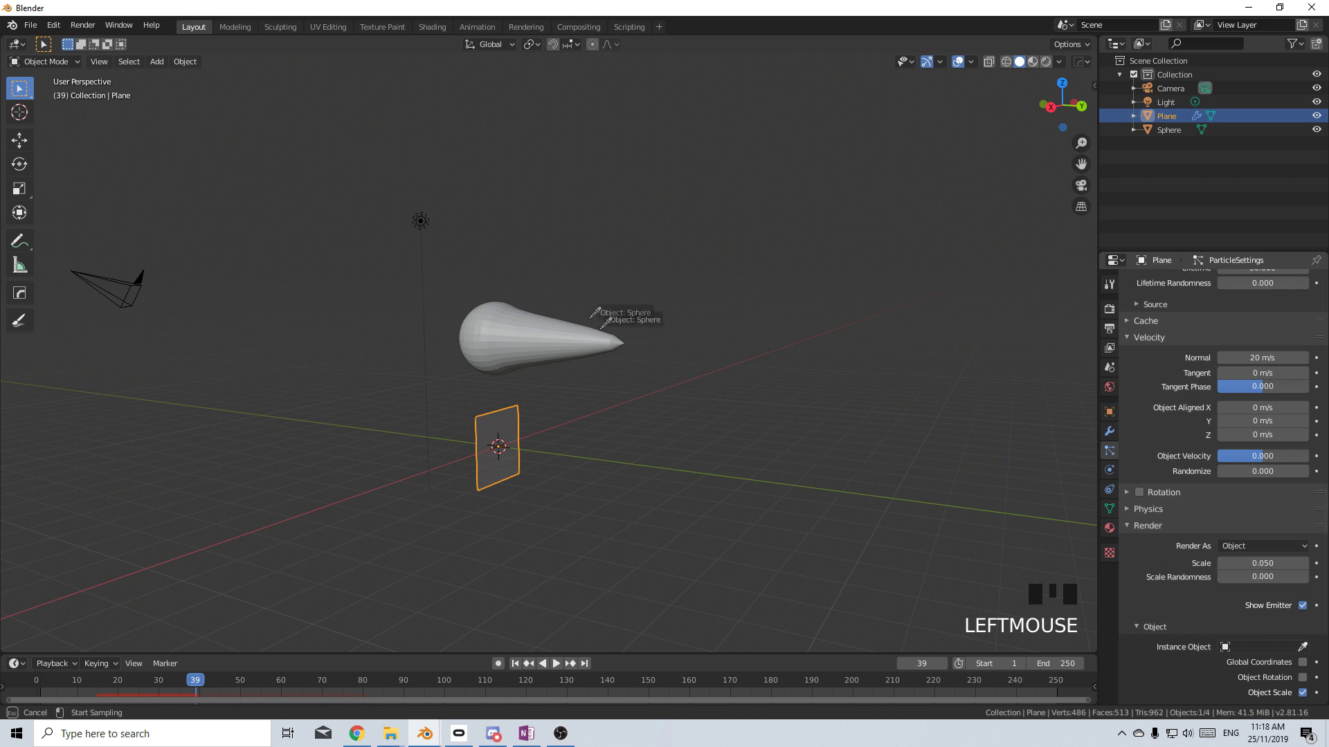
pyautogui.click(506, 325)
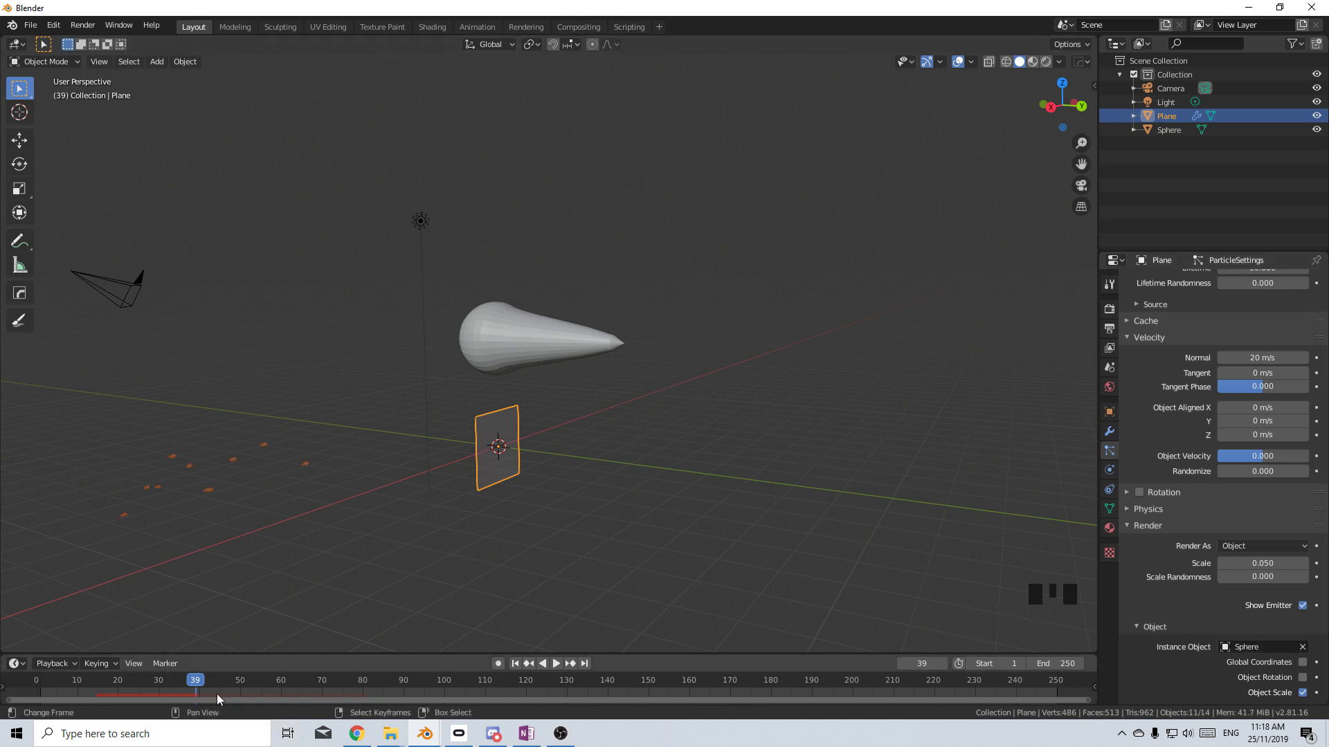
pyautogui.moveTo(217, 694); pyautogui.dragTo(166, 691)
pyautogui.moveTo(293, 528); pyautogui.dragTo(355, 512, button='middle')
pyautogui.scroll(2, 342, 558)
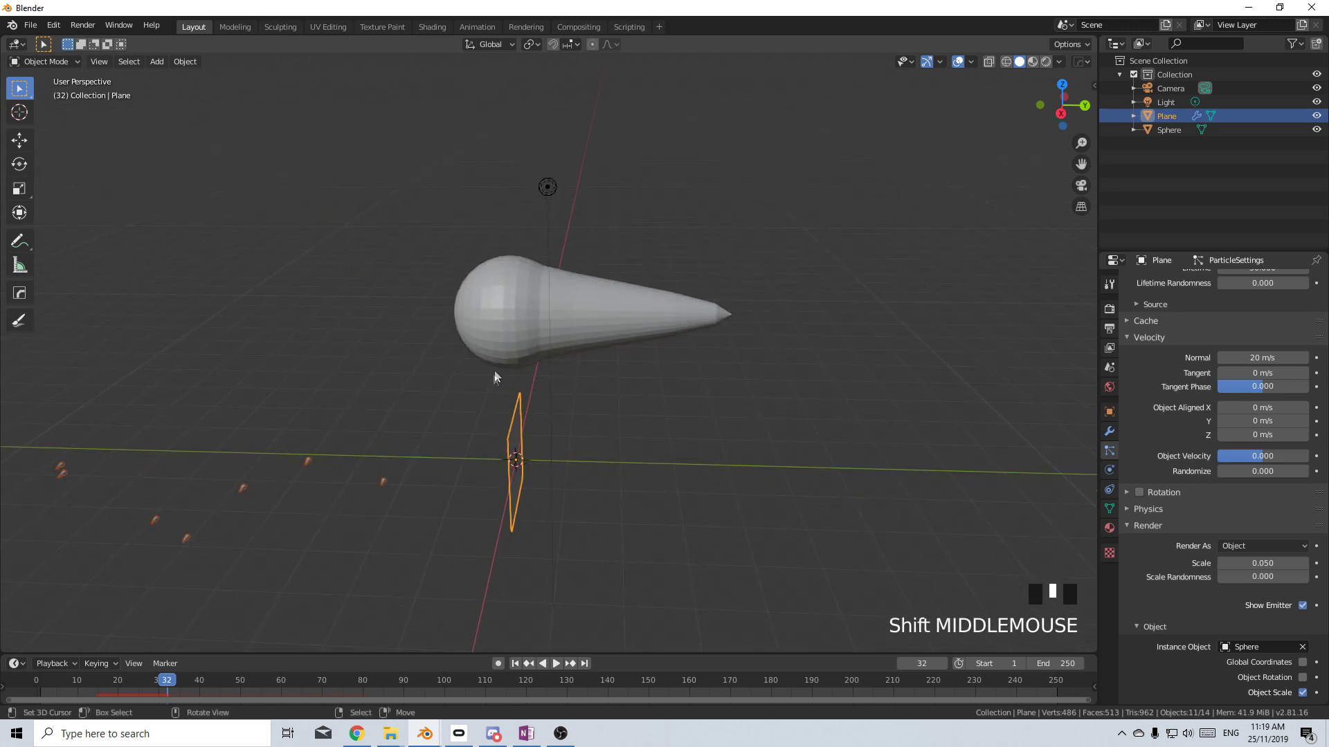
pyautogui.rightClick(530, 339)
# Rotate the whole teardrop mesh 90° about Z in edit mode.
pyautogui.press('Tab')
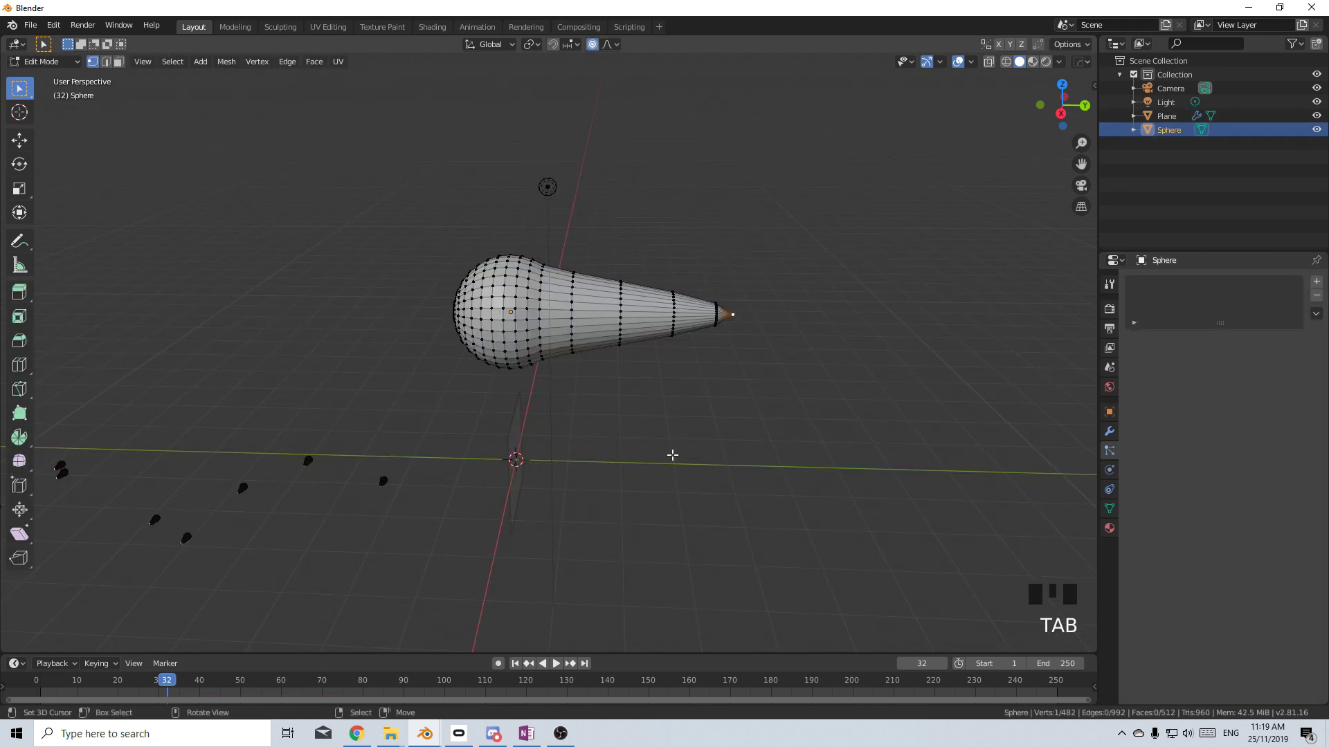
pyautogui.press('a')
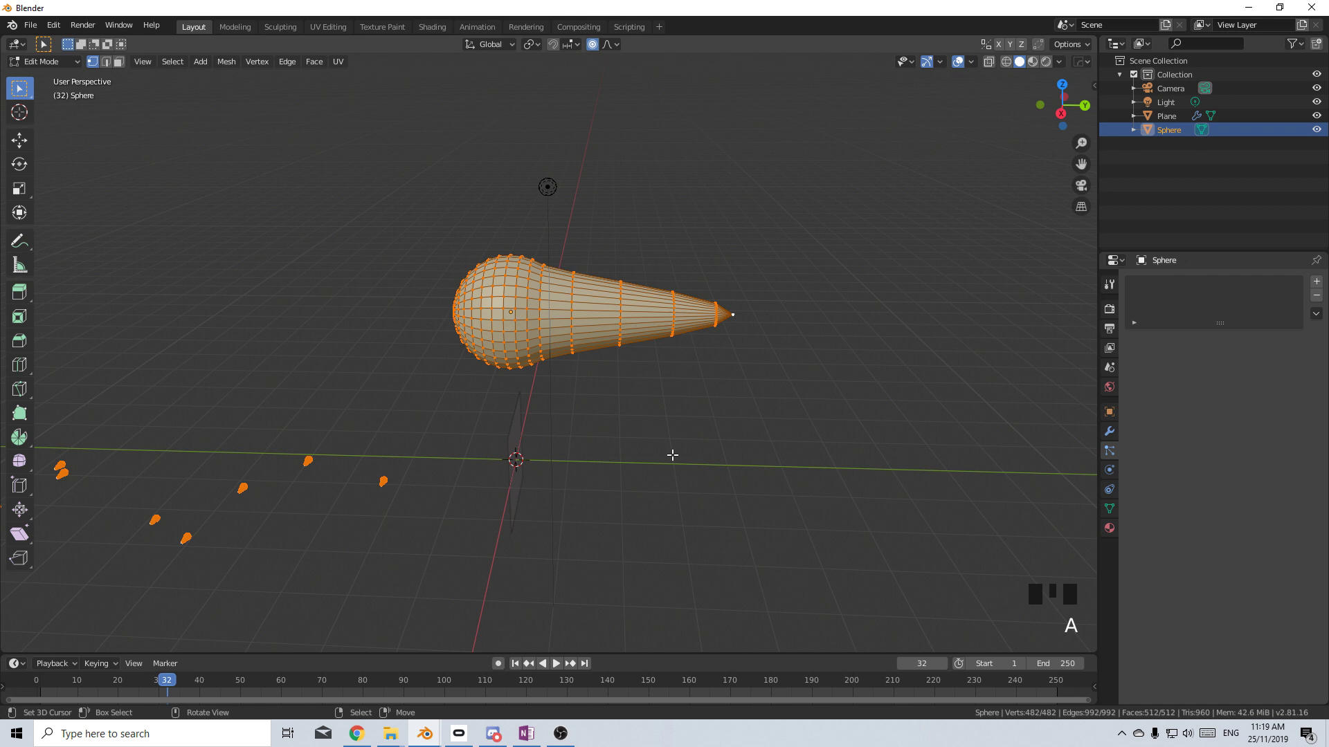
pyautogui.write('rz90')
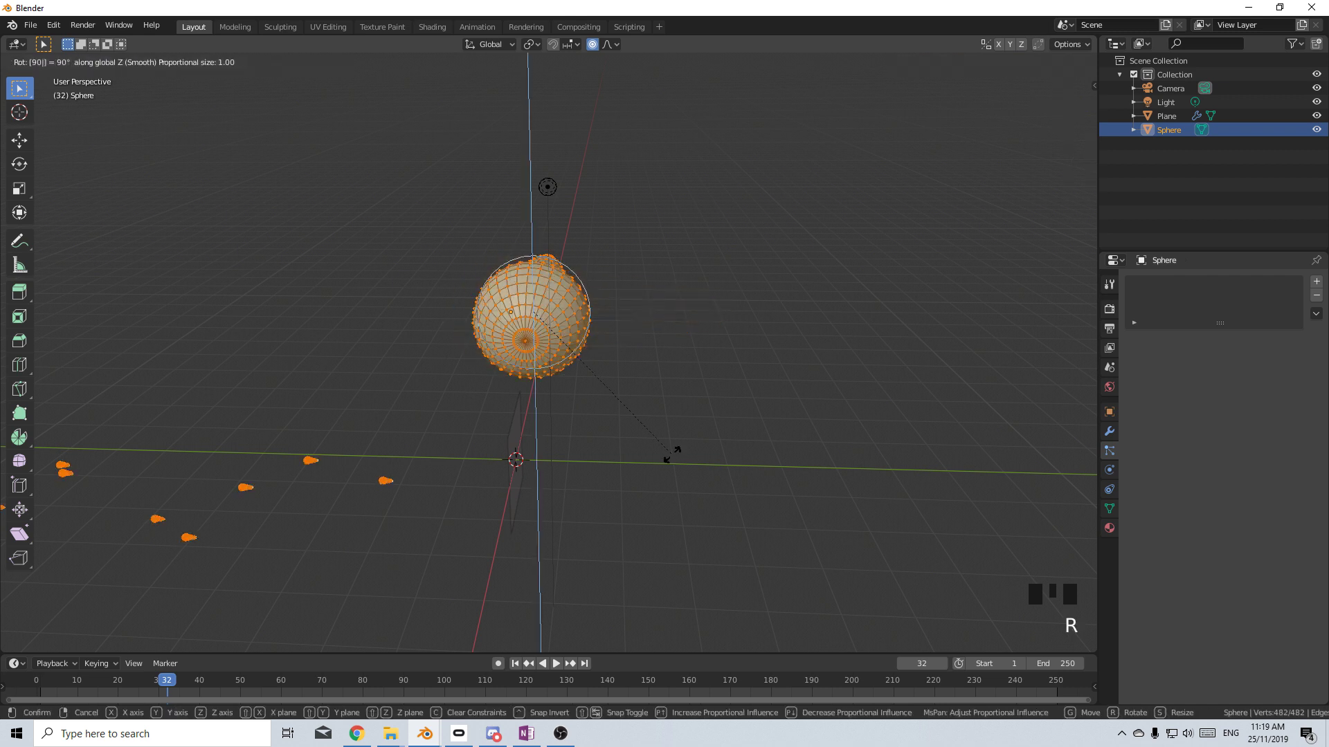
pyautogui.press('Return')
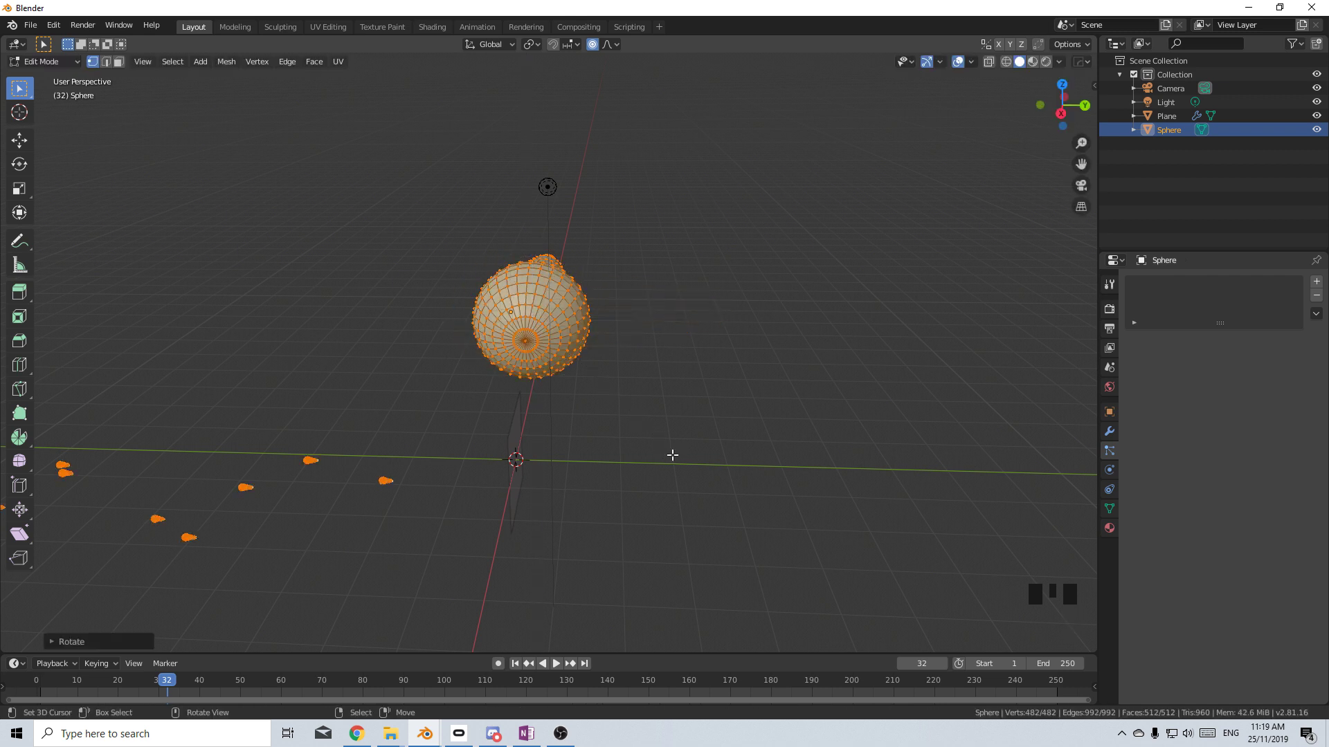
pyautogui.scroll(-3, 539, 522)
pyautogui.moveTo(540, 522); pyautogui.dragTo(590, 460, button='middle')
pyautogui.press('Tab')
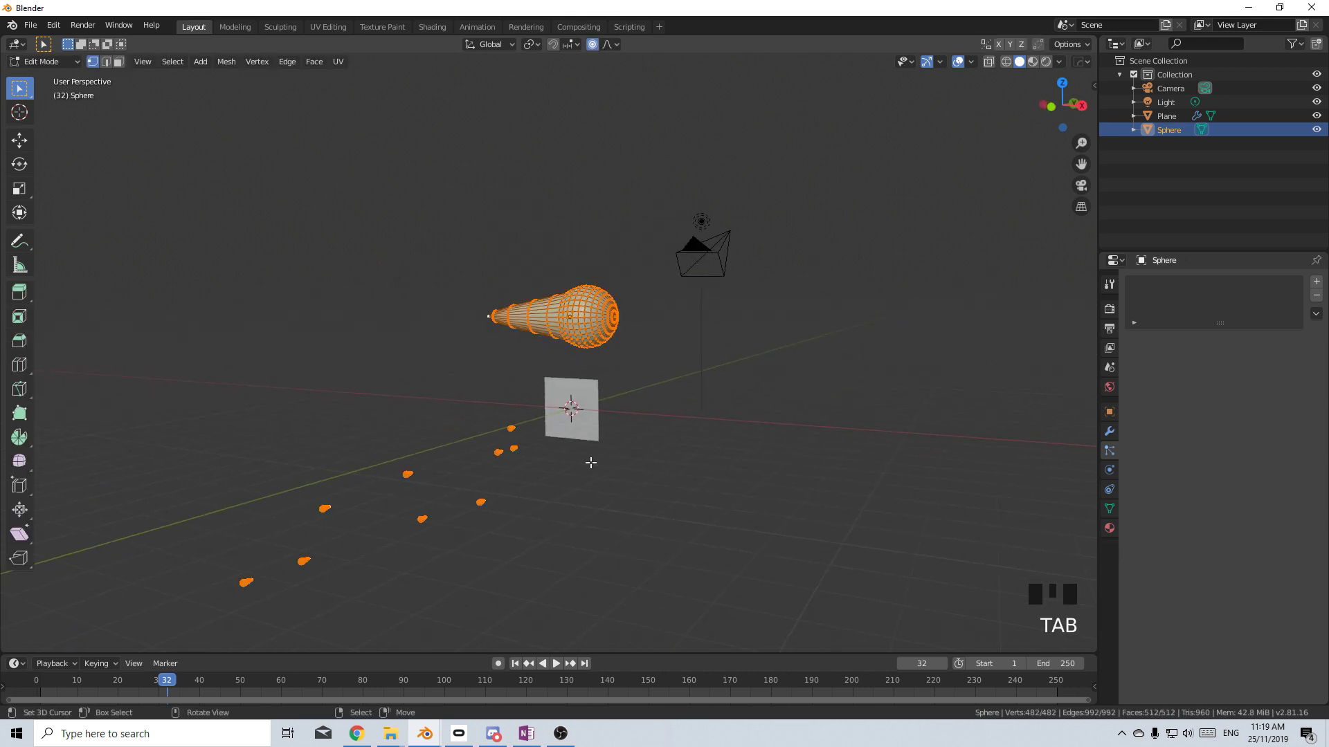
# Scale all the plane emitter's vertices down to a tiny point.
pyautogui.click(562, 408)
pyautogui.press('Tab')
pyautogui.press('a')
pyautogui.press('s')
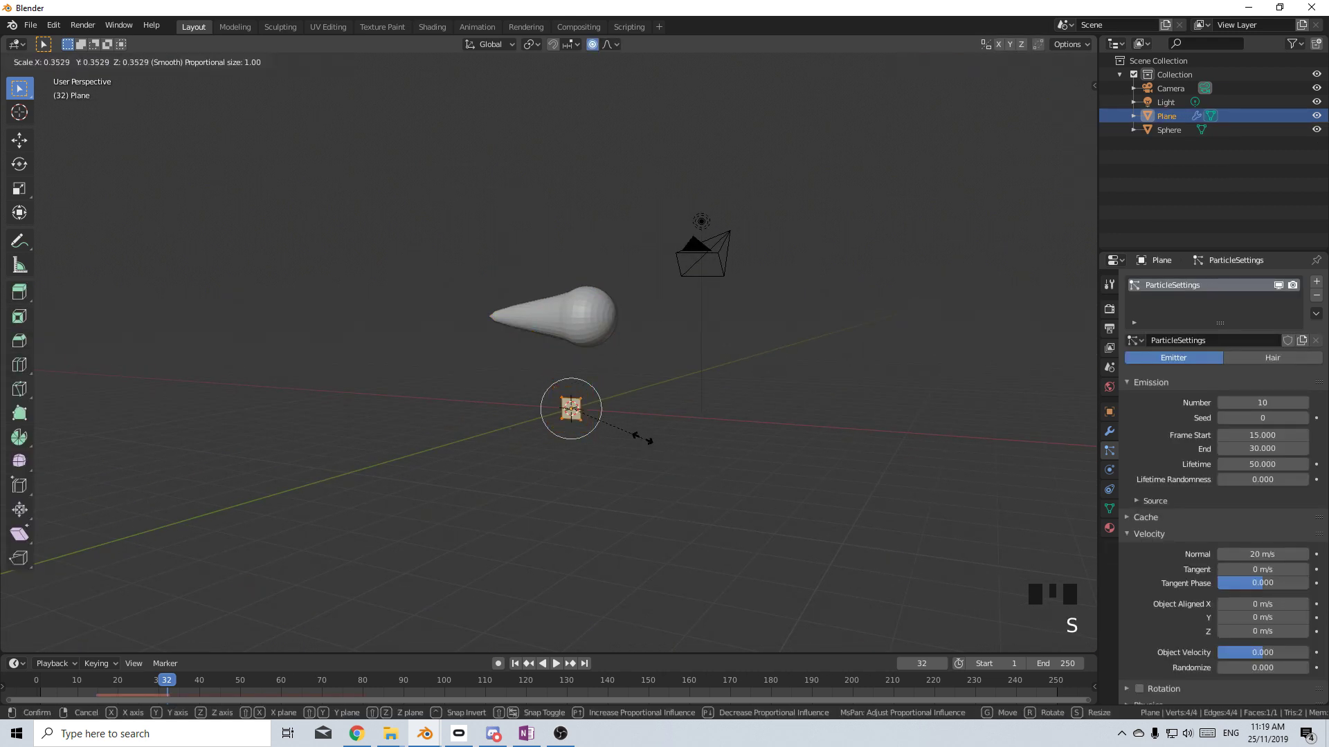
pyautogui.click(589, 411)
pyautogui.press('Tab')
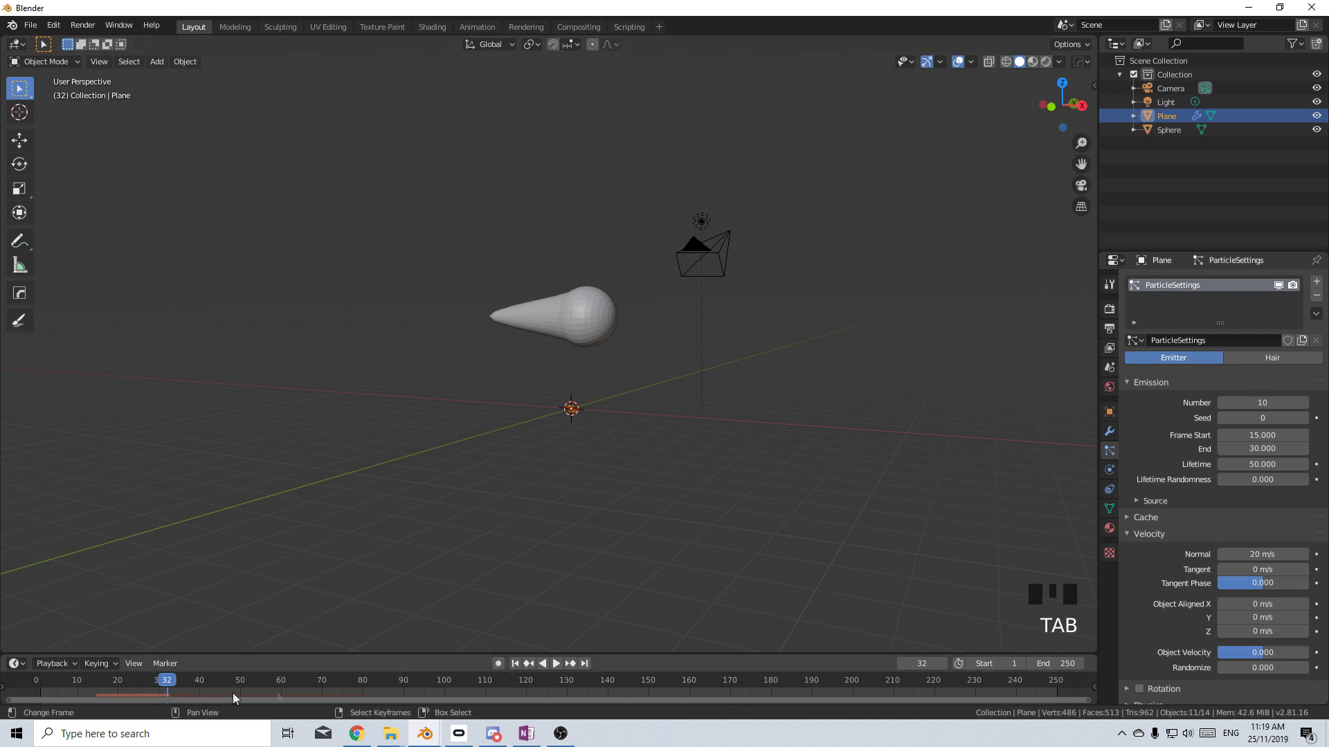
# Replay the particle animation from the start frame and inspect the emitter.
pyautogui.click(515, 664)
pyautogui.click(555, 664)
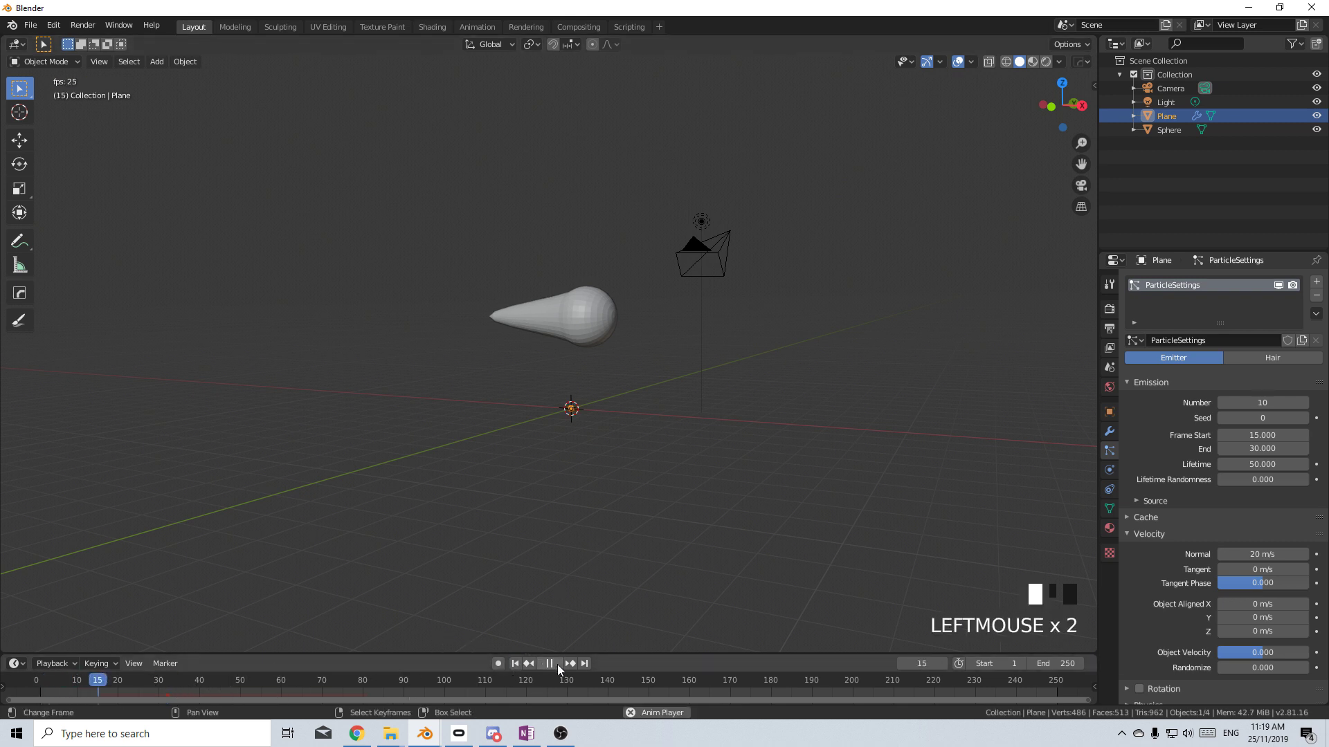
pyautogui.click(558, 665)
pyautogui.moveTo(587, 557); pyautogui.dragTo(385, 554, button='middle')
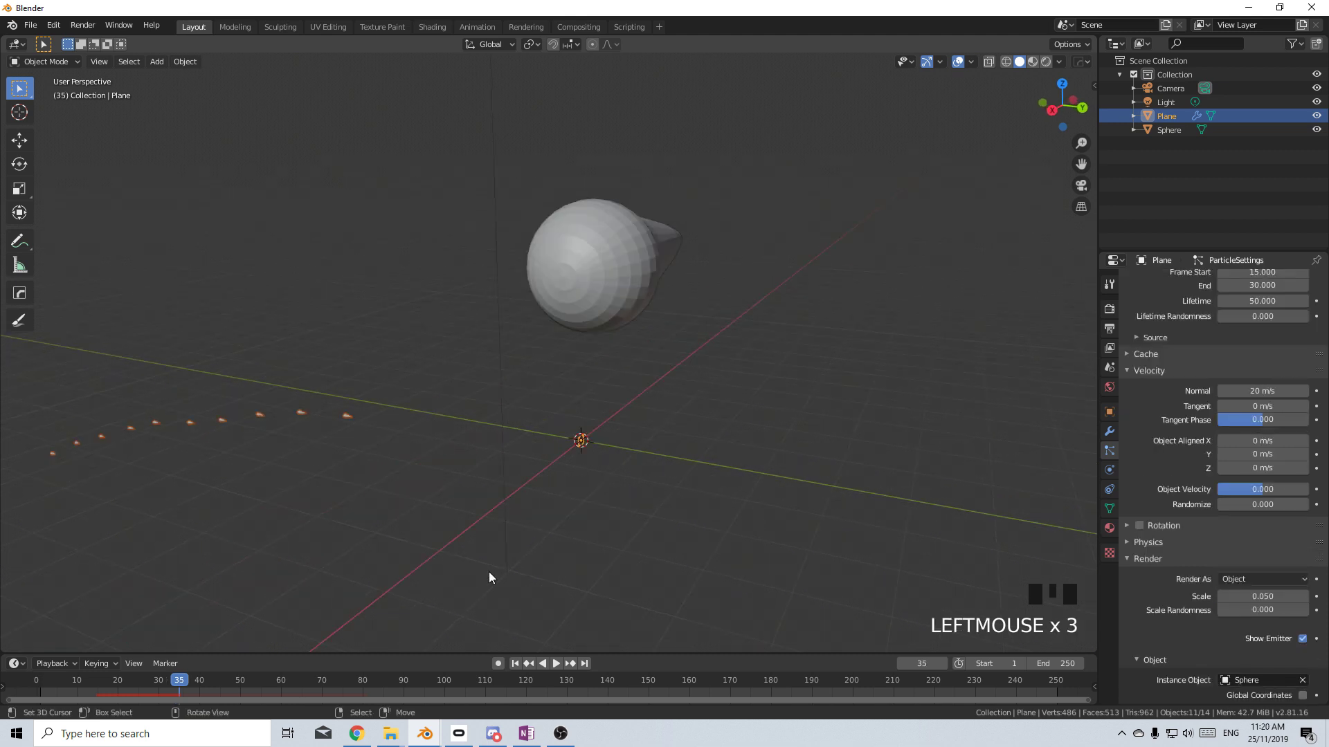
pyautogui.moveTo(489, 571); pyautogui.dragTo(516, 483, button='middle')
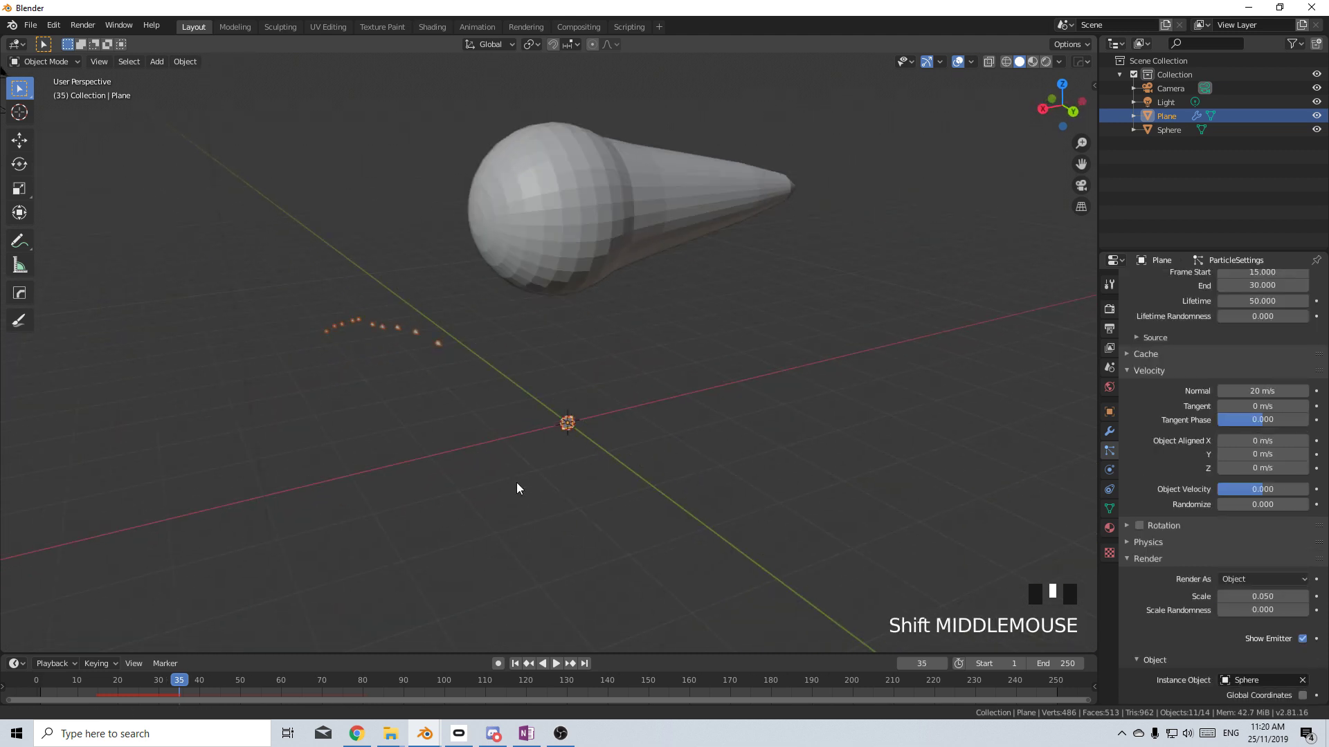
# Move the teardrop Sphere far from the emitter in top view.
pyautogui.rightClick(571, 210)
pyautogui.press('KP_7')
pyautogui.press('g')
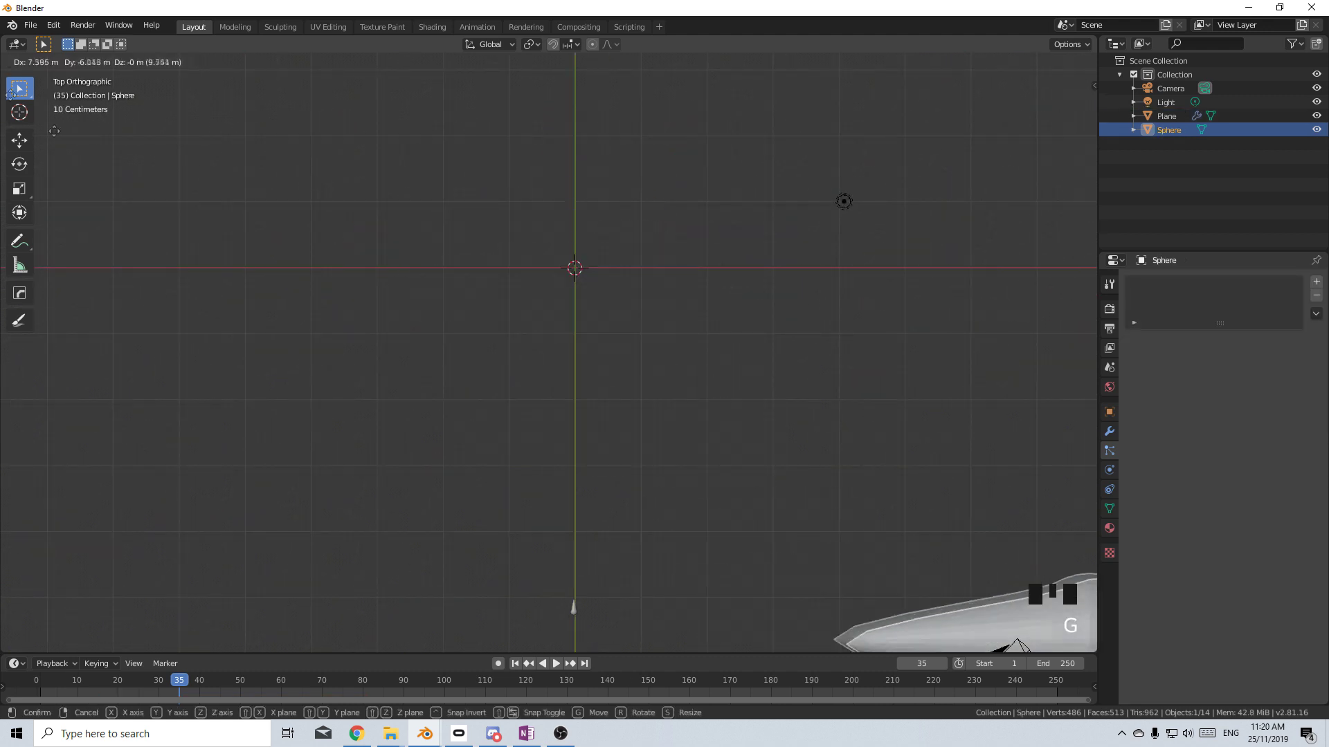
pyautogui.click(699, 462)
pyautogui.moveTo(803, 454); pyautogui.dragTo(600, 356, button='middle')
pyautogui.scroll(2, 641, 450)
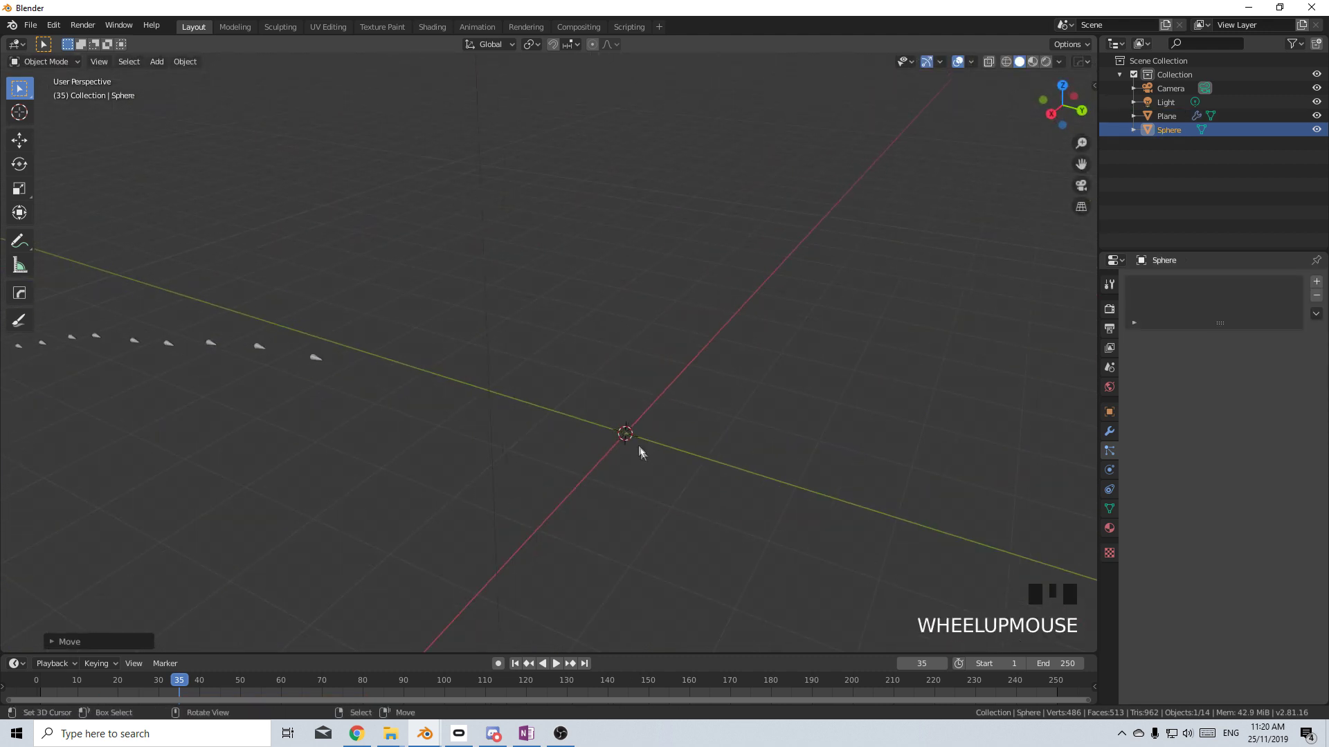
pyautogui.rightClick(647, 453)
# Rotate the emitter plane in front view so the bullets stream sideways.
pyautogui.moveTo(658, 459); pyautogui.dragTo(508, 484, button='middle')
pyautogui.press('KP_3')
pyautogui.press('KP_1')
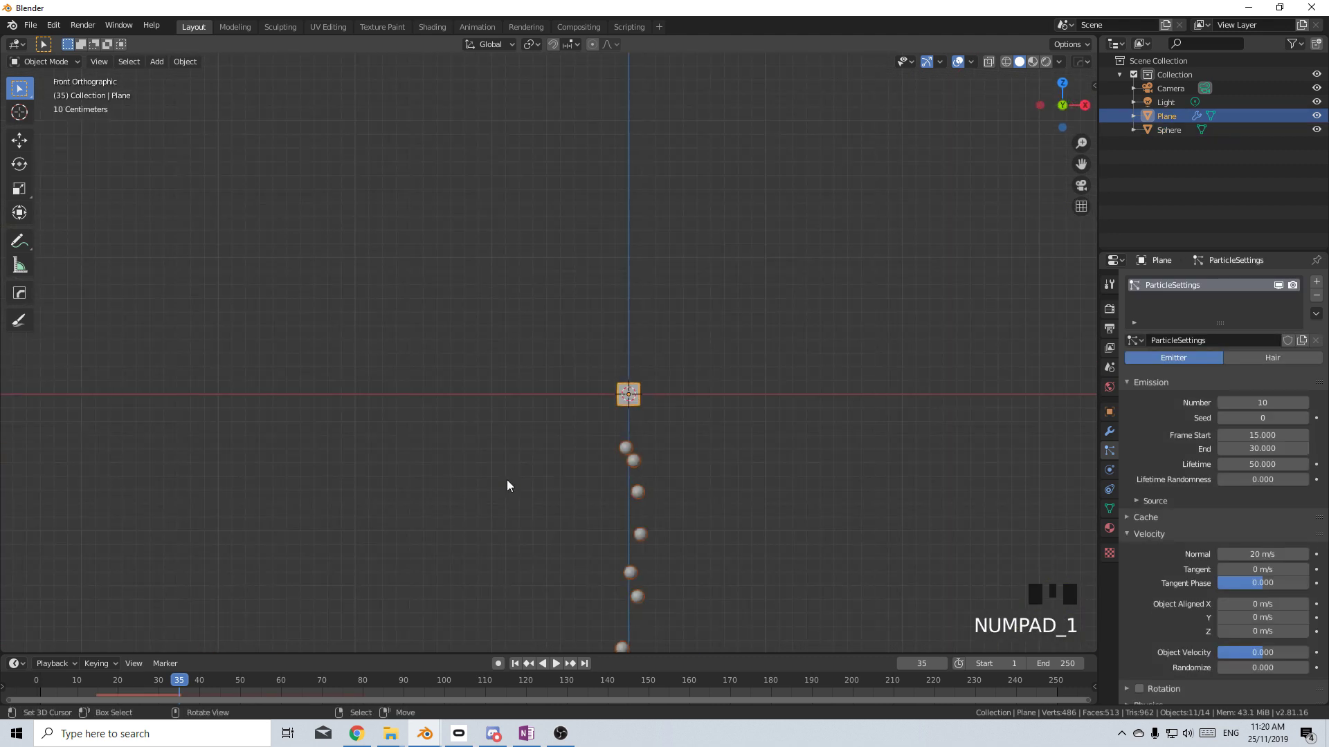
pyautogui.press('r')
pyautogui.click(721, 482)
pyautogui.moveTo(721, 481); pyautogui.dragTo(824, 478, button='middle')
# Turn the plane about global Z and keyframe its rotation at frame 11.
pyautogui.press('r')
pyautogui.press('z')
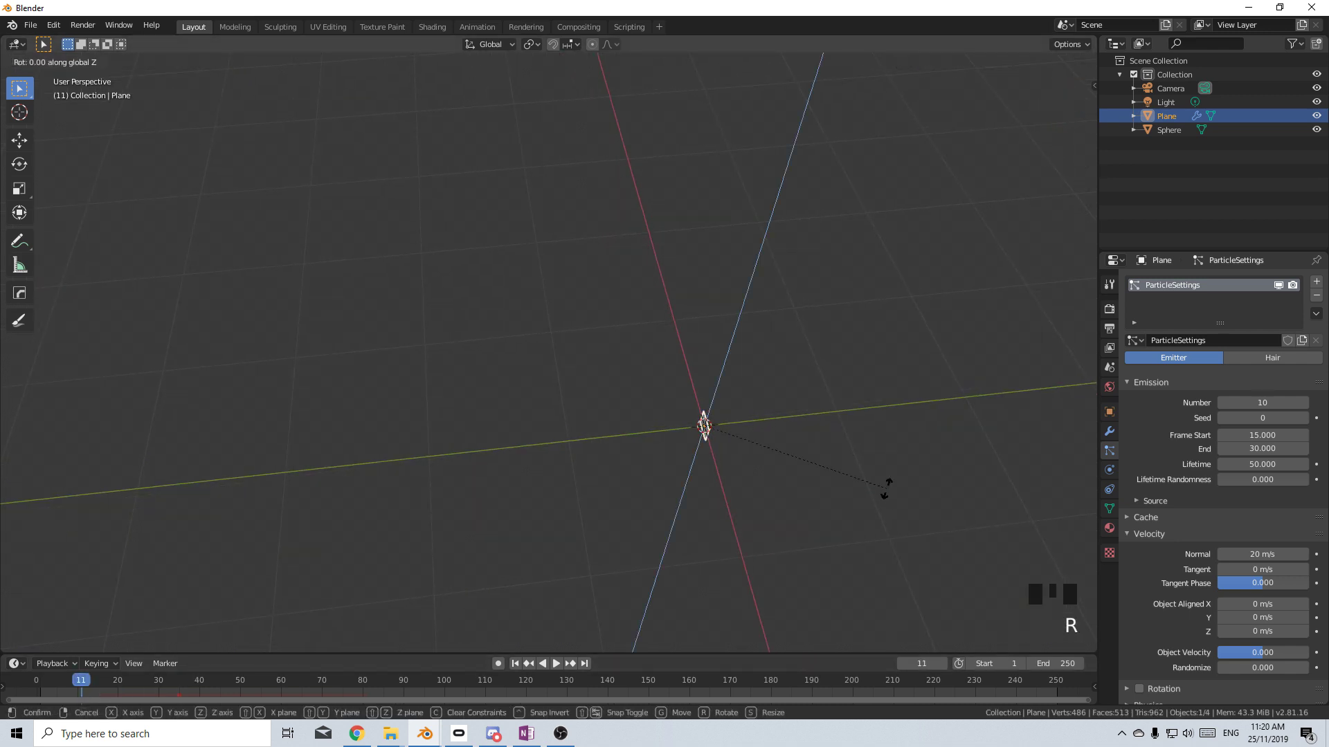
pyautogui.click(930, 455)
pyautogui.press('i')
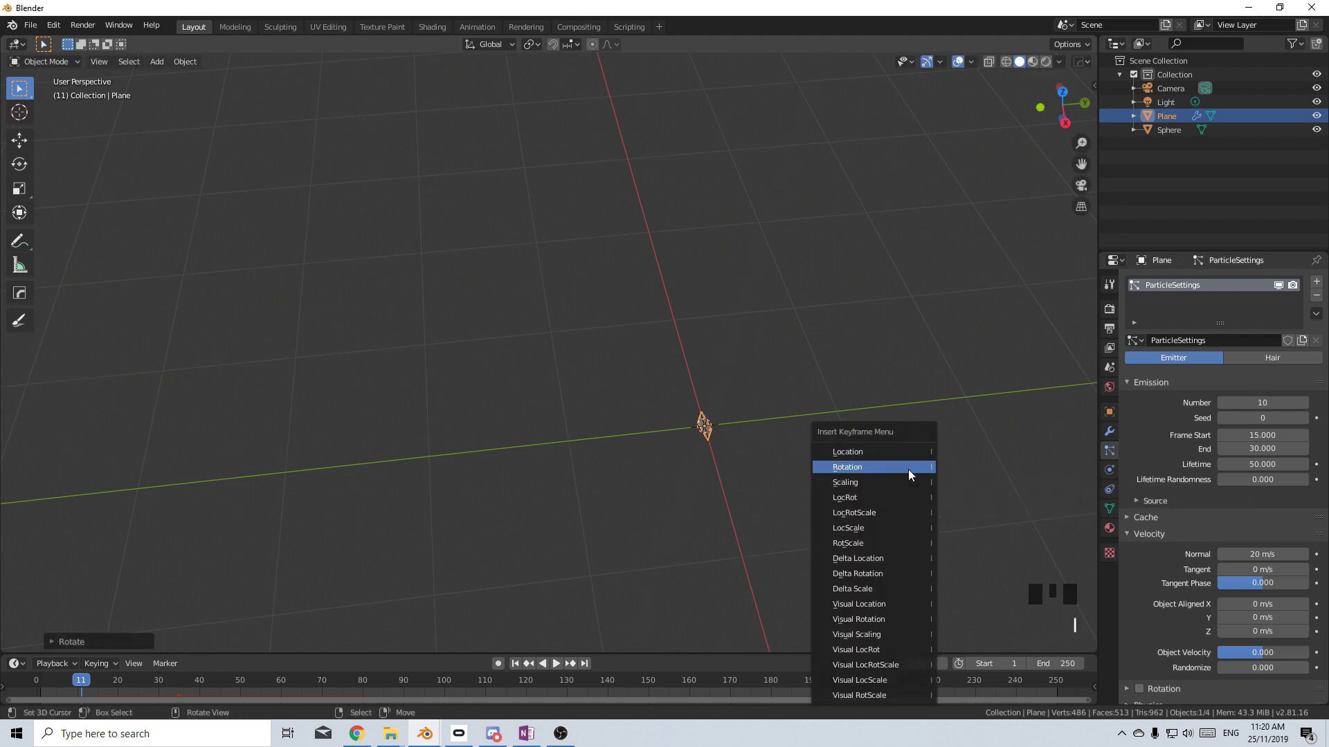
pyautogui.click(908, 470)
pyautogui.press('i')
pyautogui.click(905, 457)
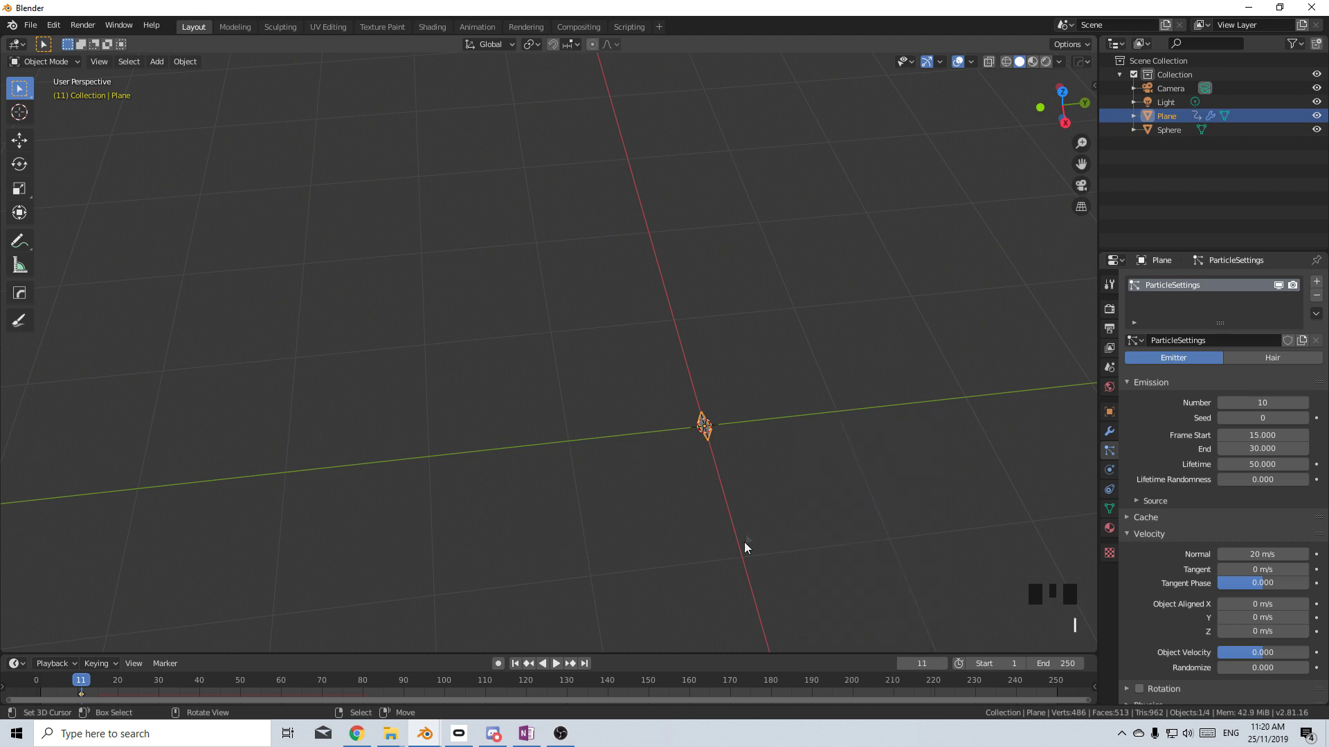
# At frame 50, rotate the plane further about Z and keyframe the rotation.
pyautogui.click(240, 689)
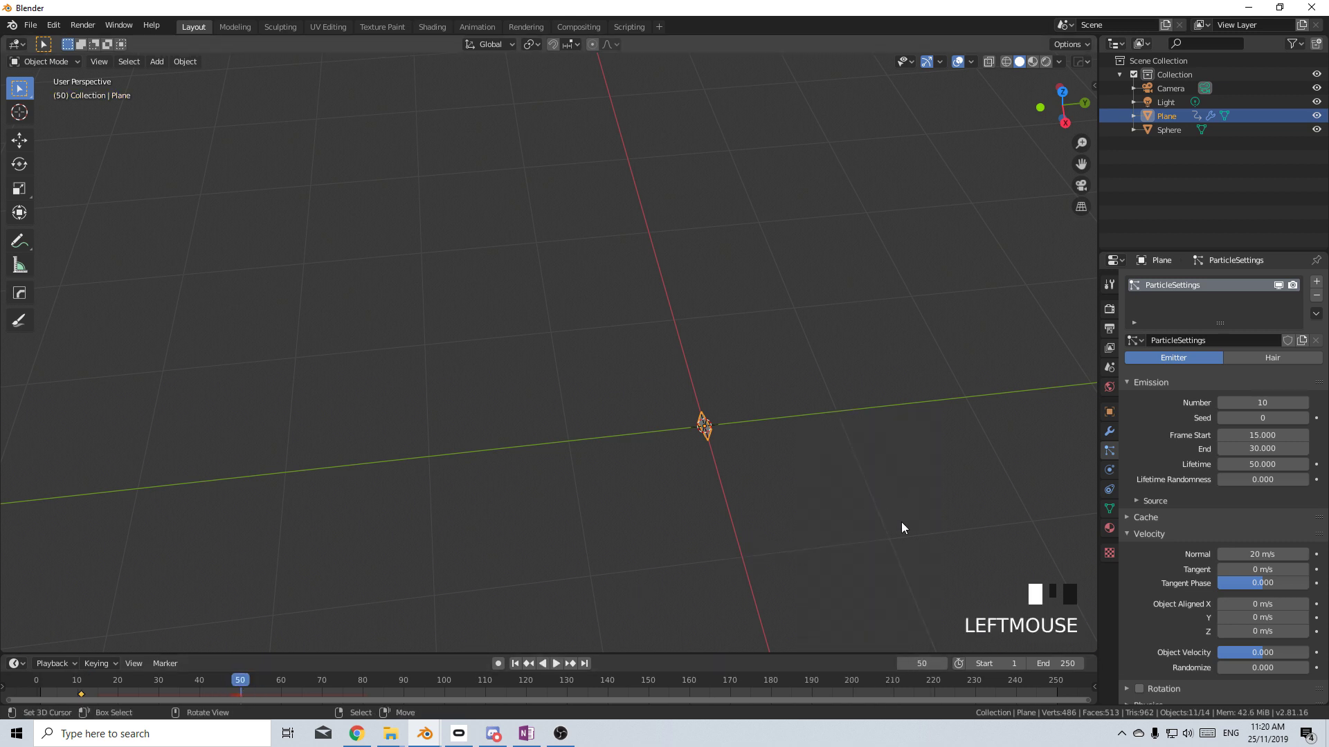
pyautogui.press('r')
pyautogui.press('z')
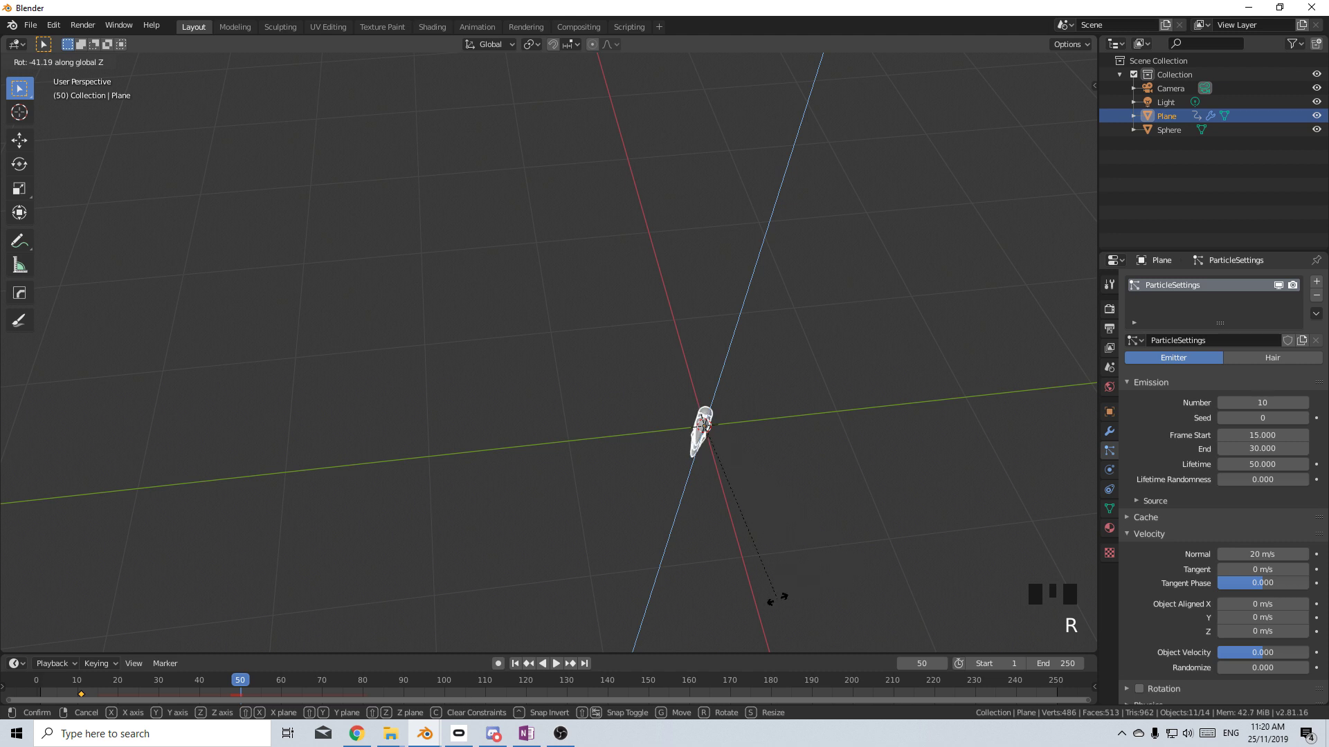
pyautogui.click(746, 617)
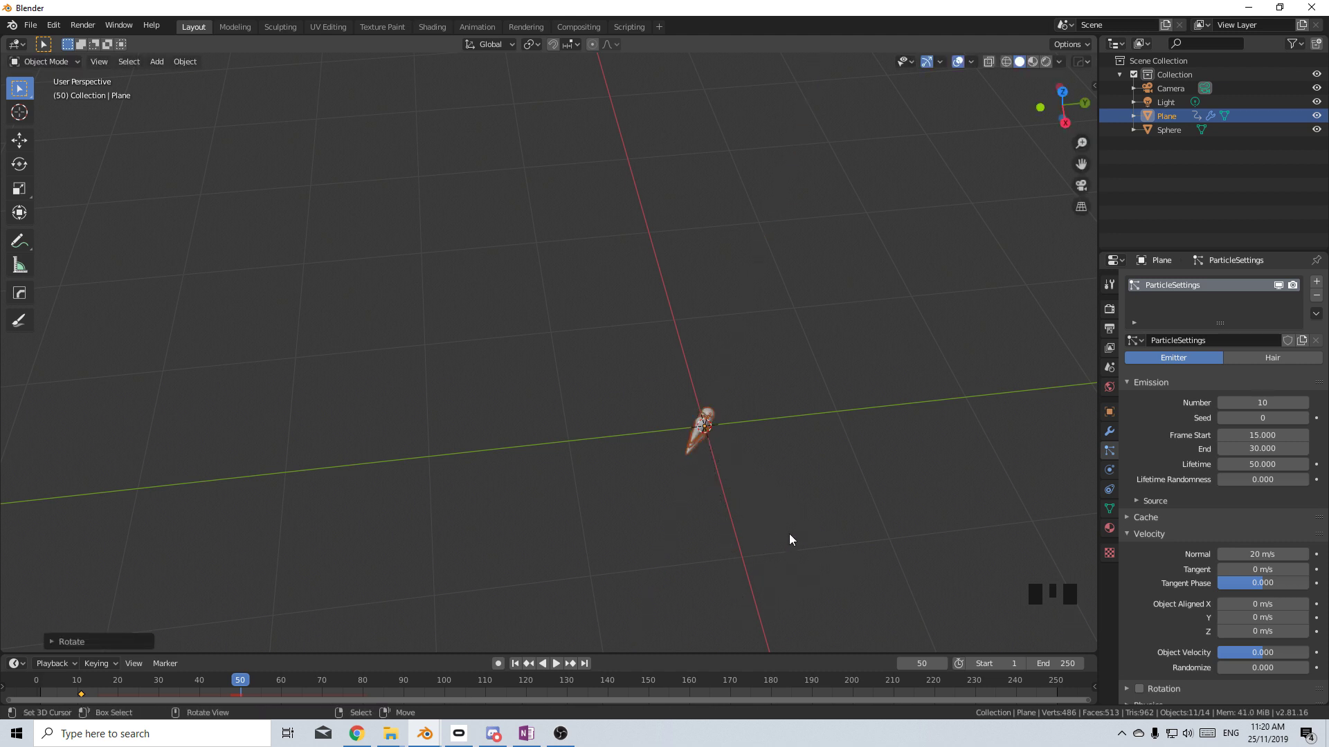
pyautogui.press('i')
pyautogui.click(770, 466)
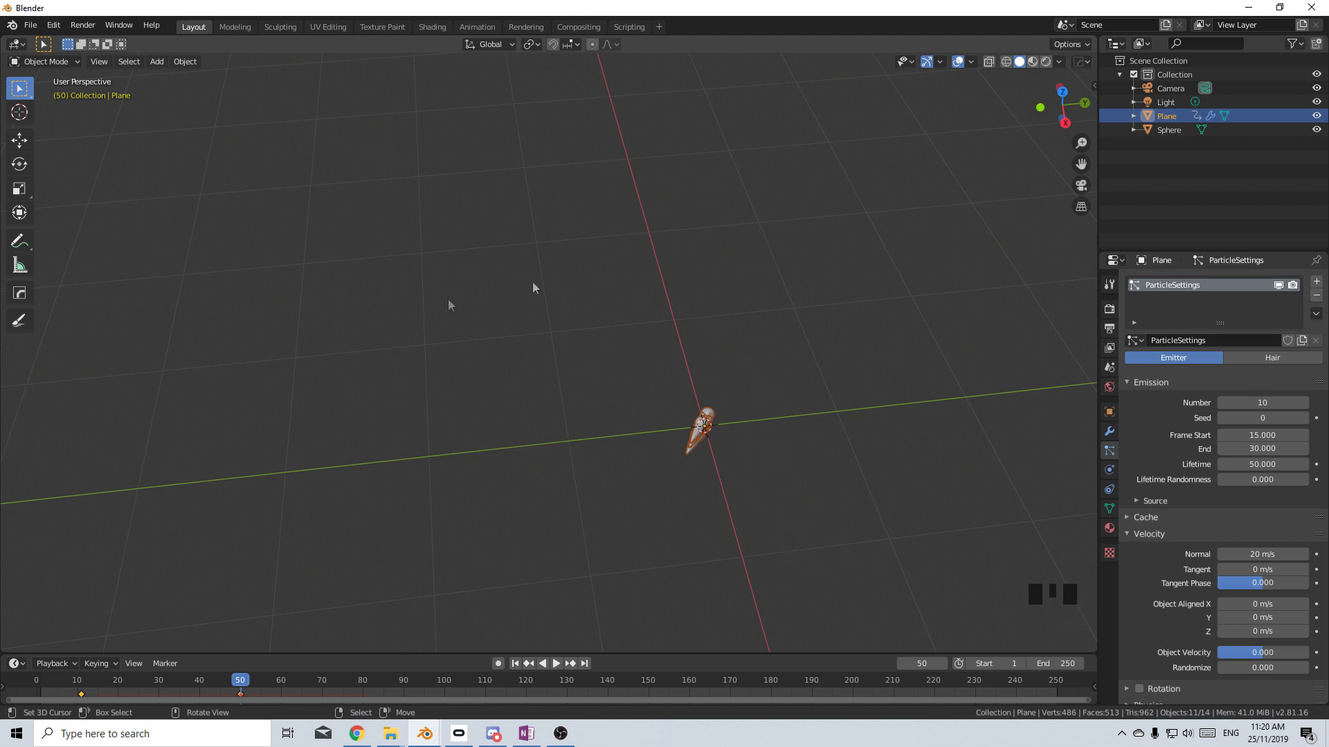
# Enable auto keying and scrub the timeline to preview the bullets up to frame 50.
pyautogui.click(499, 663)
pyautogui.moveTo(547, 623); pyautogui.dragTo(553, 445, button='middle')
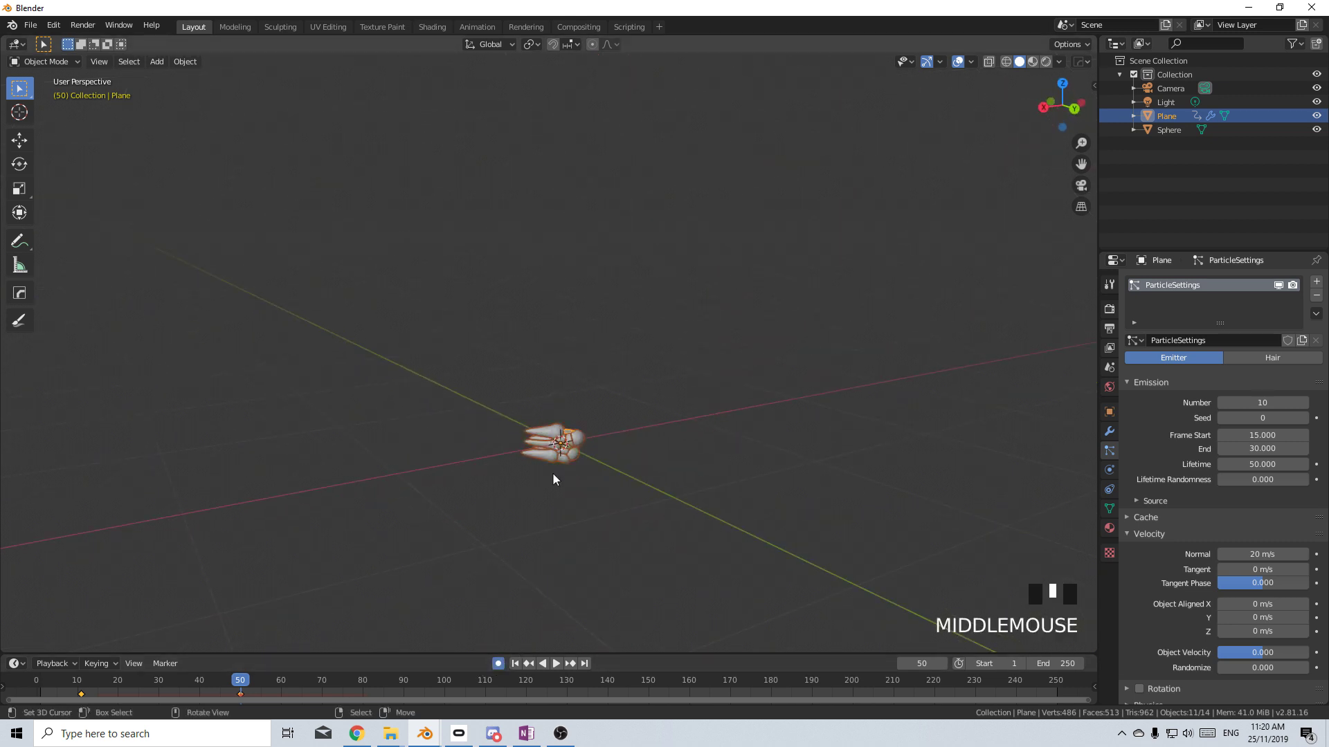
pyautogui.click(543, 663)
pyautogui.click(42, 690)
pyautogui.moveTo(42, 690)
pyautogui.mouseDown()
pyautogui.moveTo(210, 700)
pyautogui.moveTo(61, 699)
pyautogui.mouseUp()
pyautogui.moveTo(312, 568); pyautogui.dragTo(228, 595, button='middle')
pyautogui.moveTo(63, 698); pyautogui.dragTo(240, 688)
pyautogui.moveTo(506, 532); pyautogui.dragTo(691, 489, button='middle')
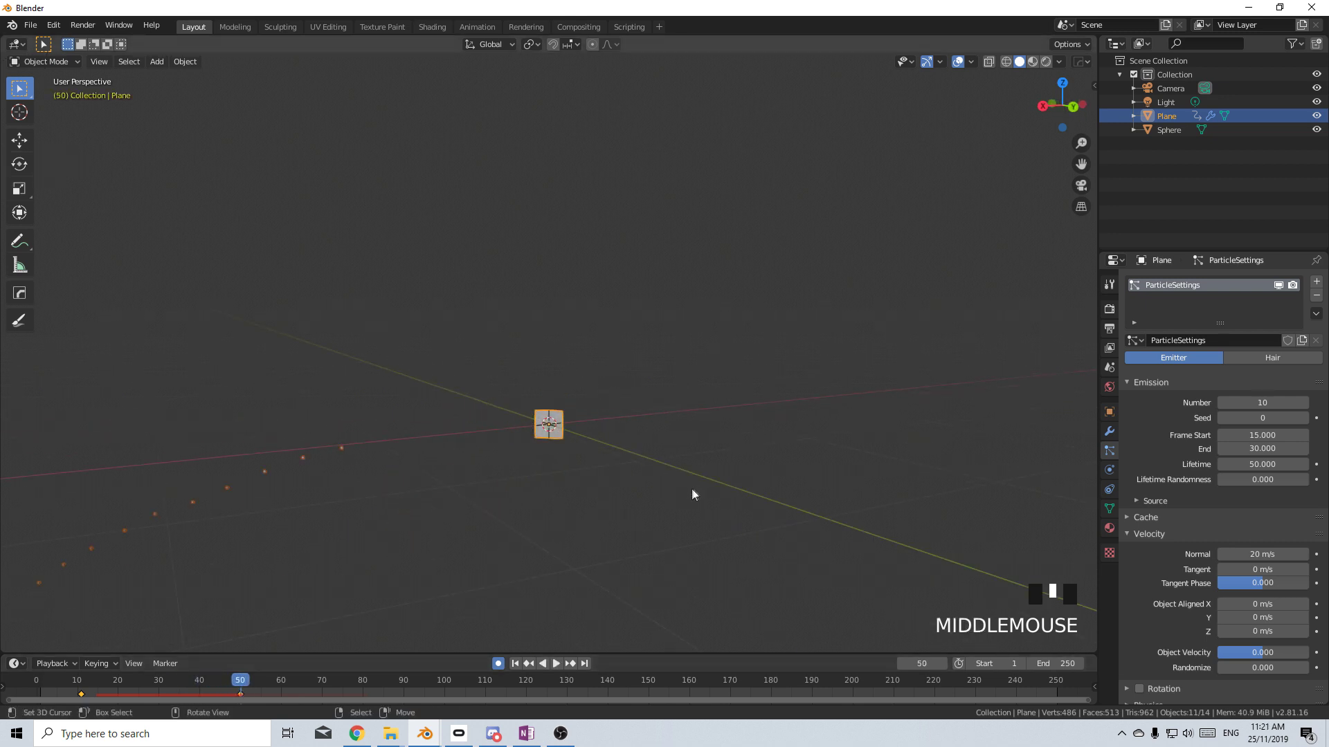
# Tilt the emitter about its local X axis at frame 50 and scrub to check the arc.
pyautogui.press('r')
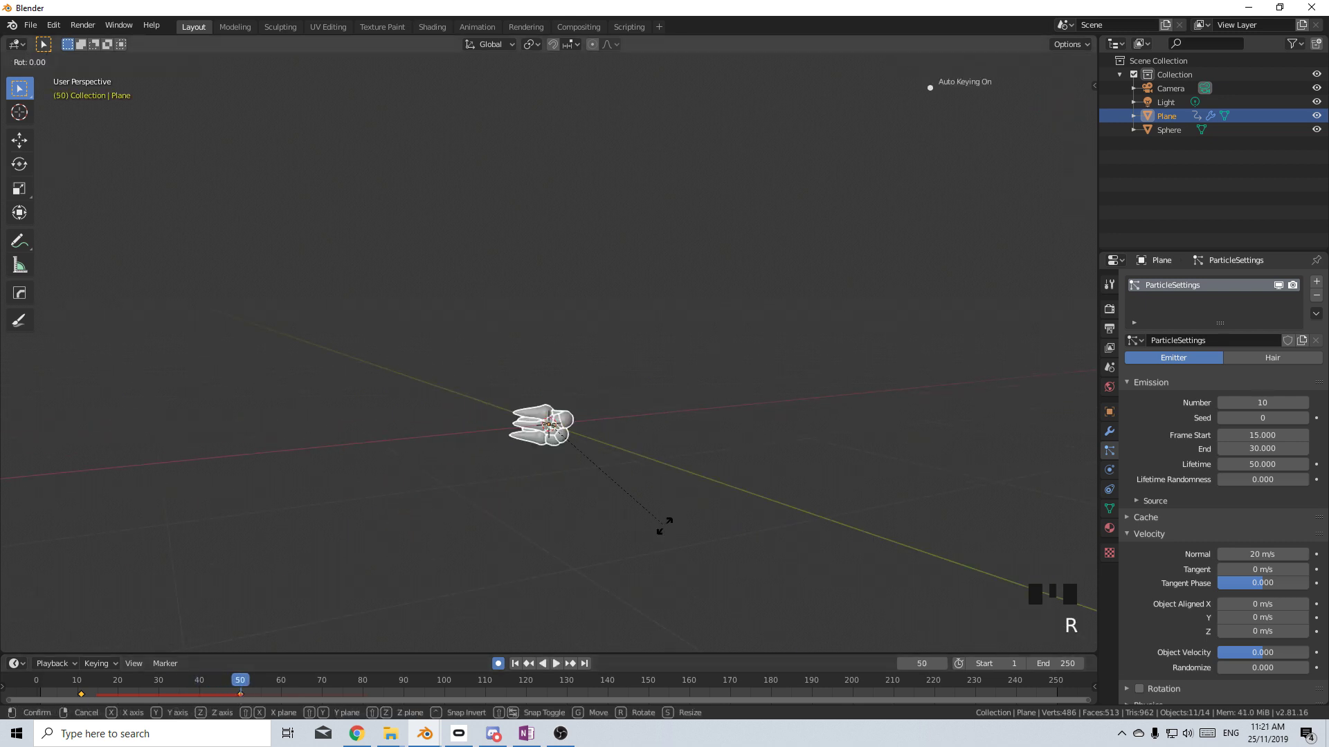
pyautogui.press('x')
pyautogui.press('x')
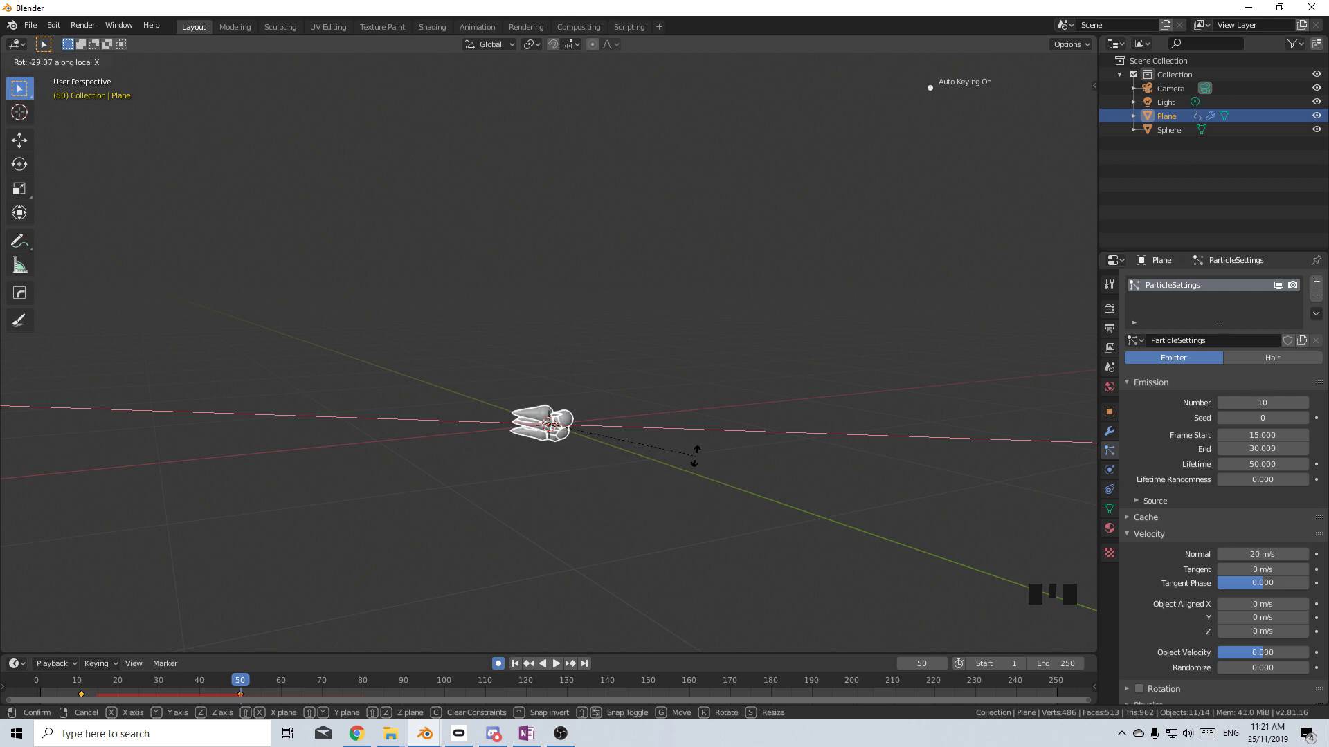
pyautogui.click(696, 455)
pyautogui.press('space')
pyautogui.click(234, 689)
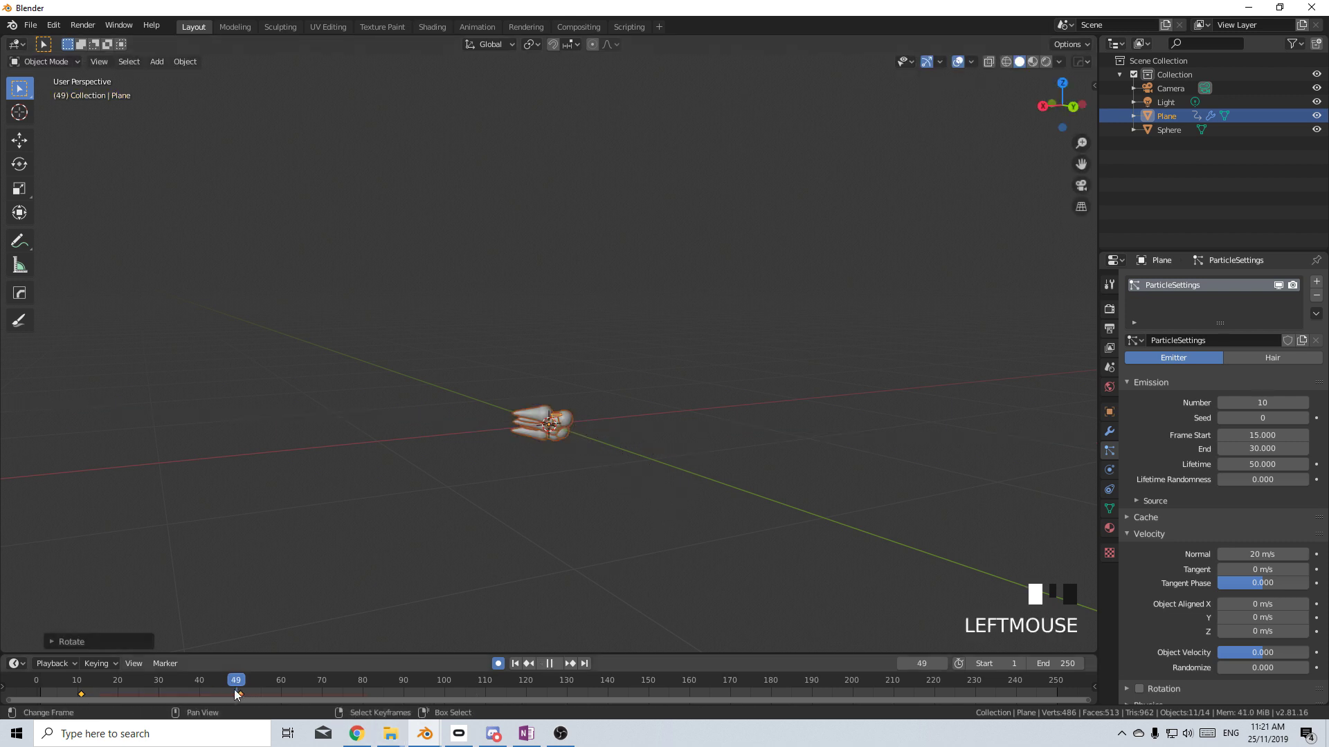
pyautogui.moveTo(234, 690)
pyautogui.mouseDown()
pyautogui.moveTo(34, 693)
pyautogui.moveTo(228, 698)
pyautogui.mouseUp()
pyautogui.moveTo(427, 445); pyautogui.dragTo(214, 533, button='middle')
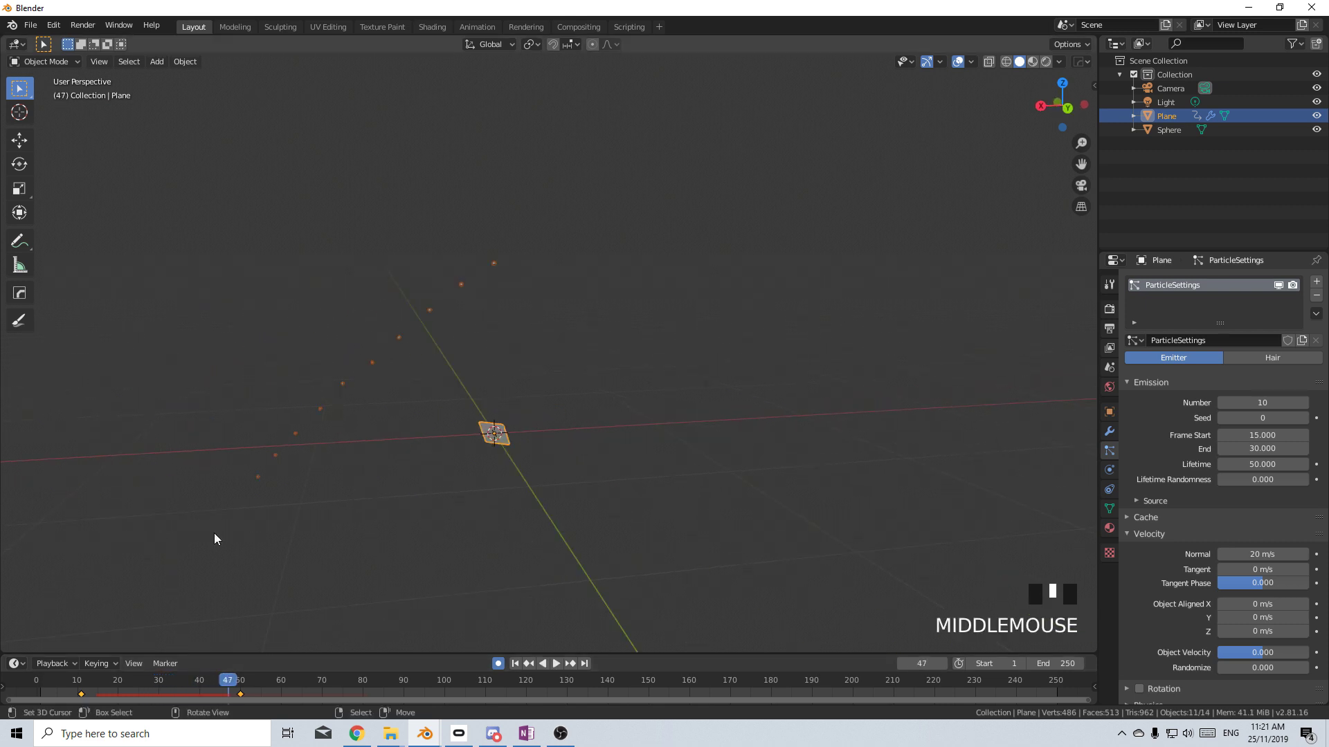
pyautogui.click(242, 699)
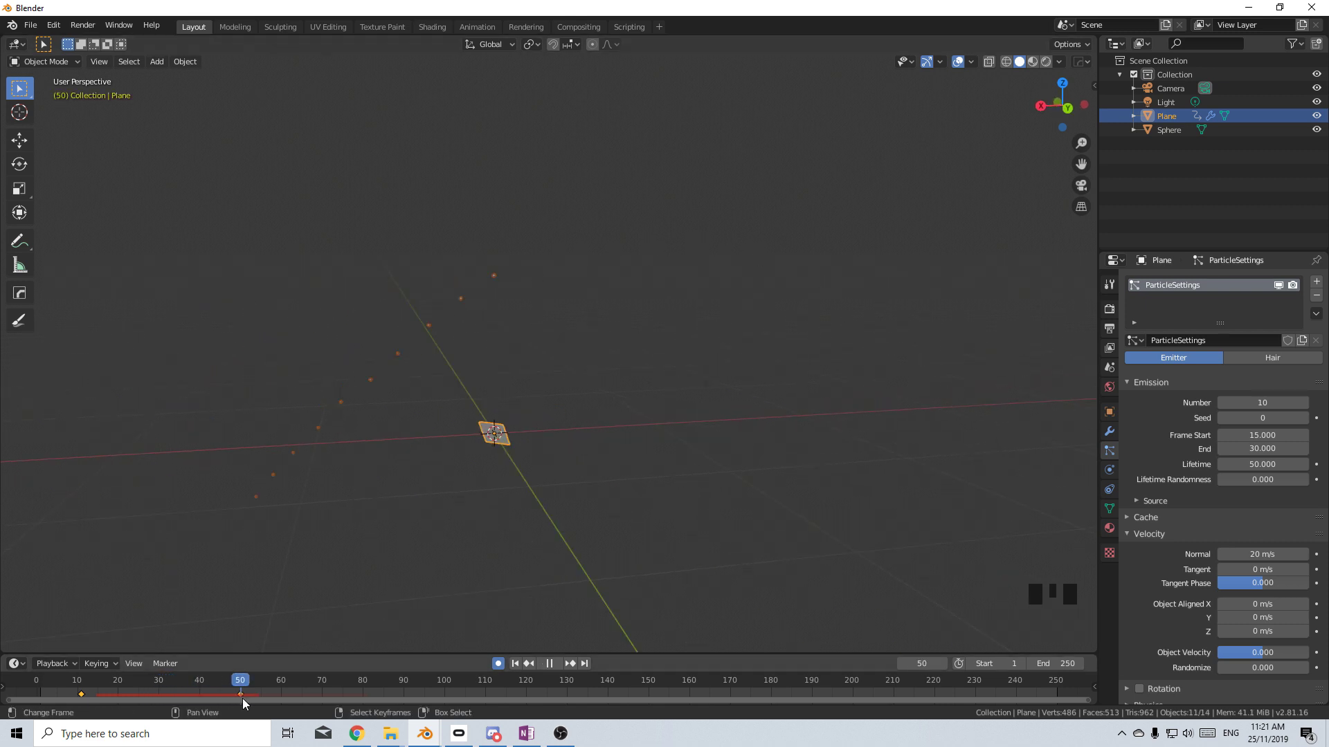